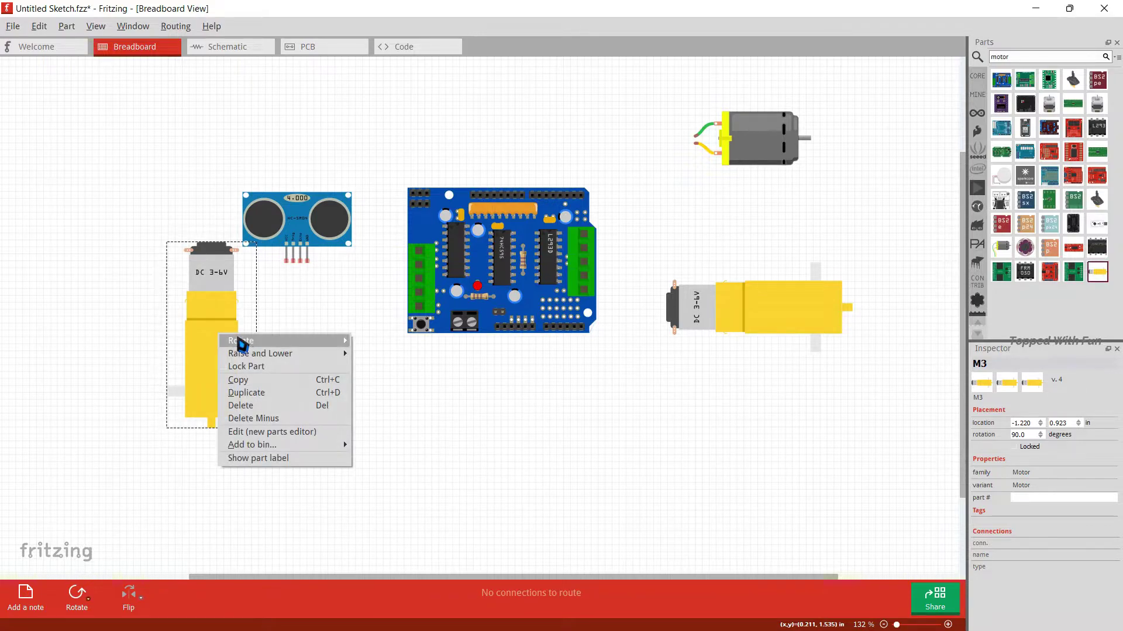
Rotate the left gear motor 90° clockwise, then rearrange the motor, ultrasonic sensor and motor shield to leave wiring space.
click(375, 357)
drag(237, 341, 212, 324)
drag(296, 245, 301, 166)
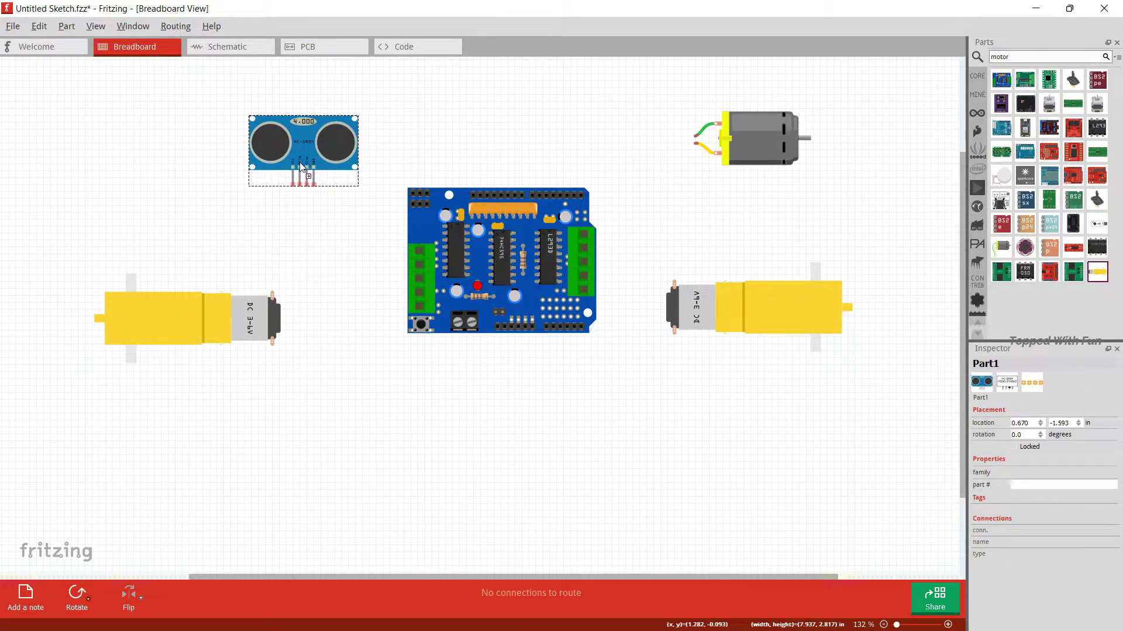
click(446, 248)
drag(446, 248, 461, 307)
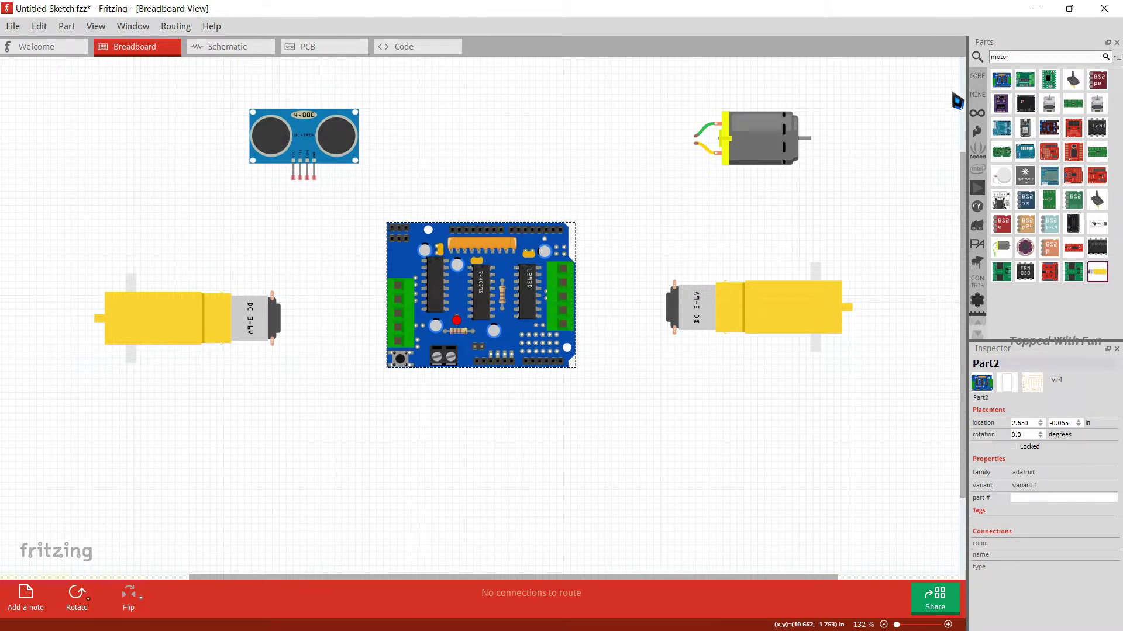
Find the Arduino Uno part with the search term "uno" and stack it beneath the motor shield.
click(1033, 61)
text(uno)
key(Return)
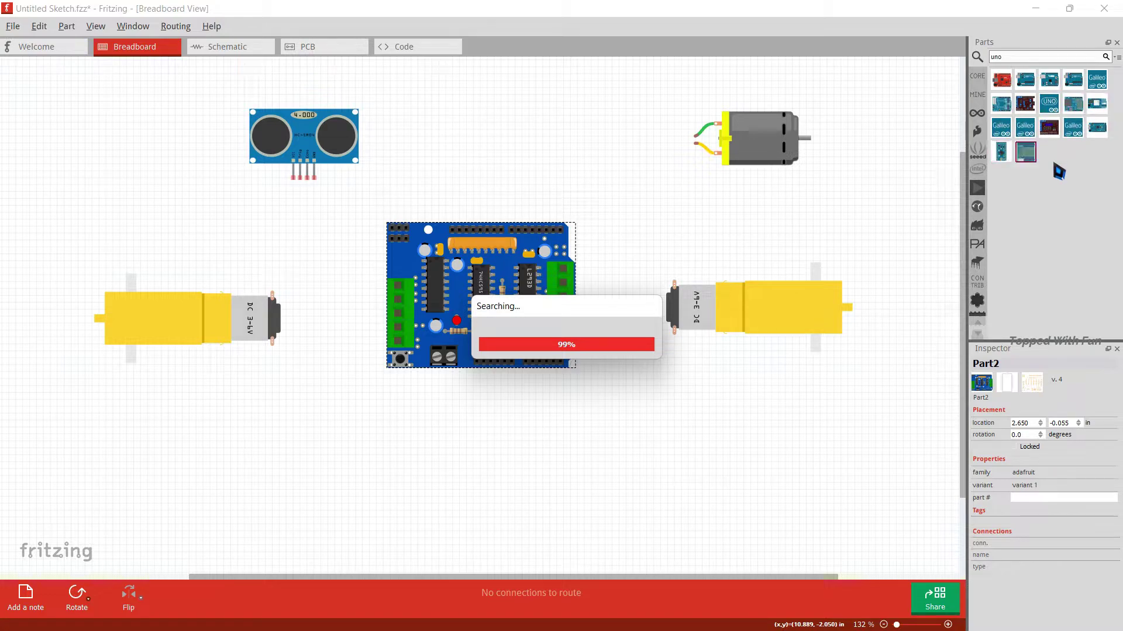
drag(773, 121, 396, 196)
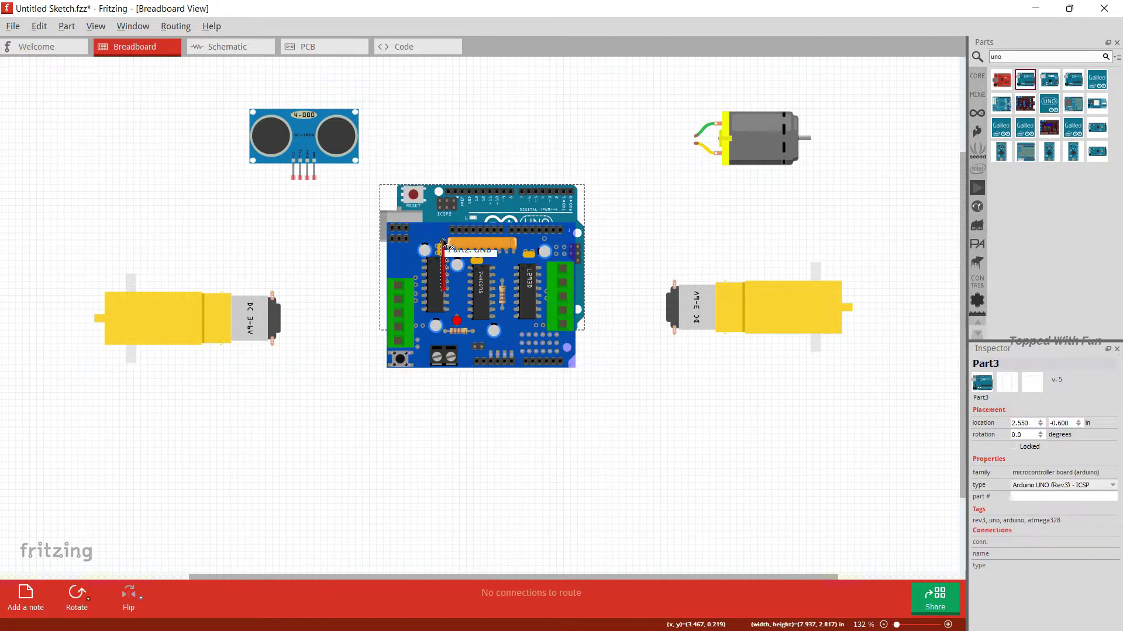
drag(444, 246, 452, 210)
Move both gear motors closer to the shield and wire their terminals to the green terminal blocks on either side.
drag(791, 338, 760, 261)
drag(646, 280, 657, 284)
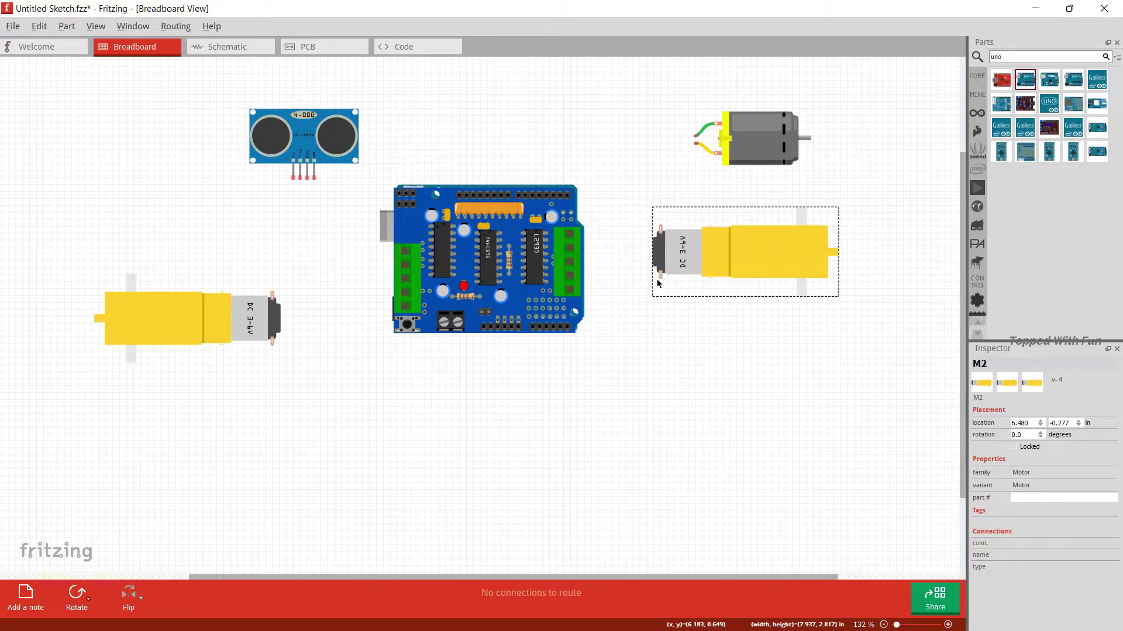
drag(570, 292, 662, 276)
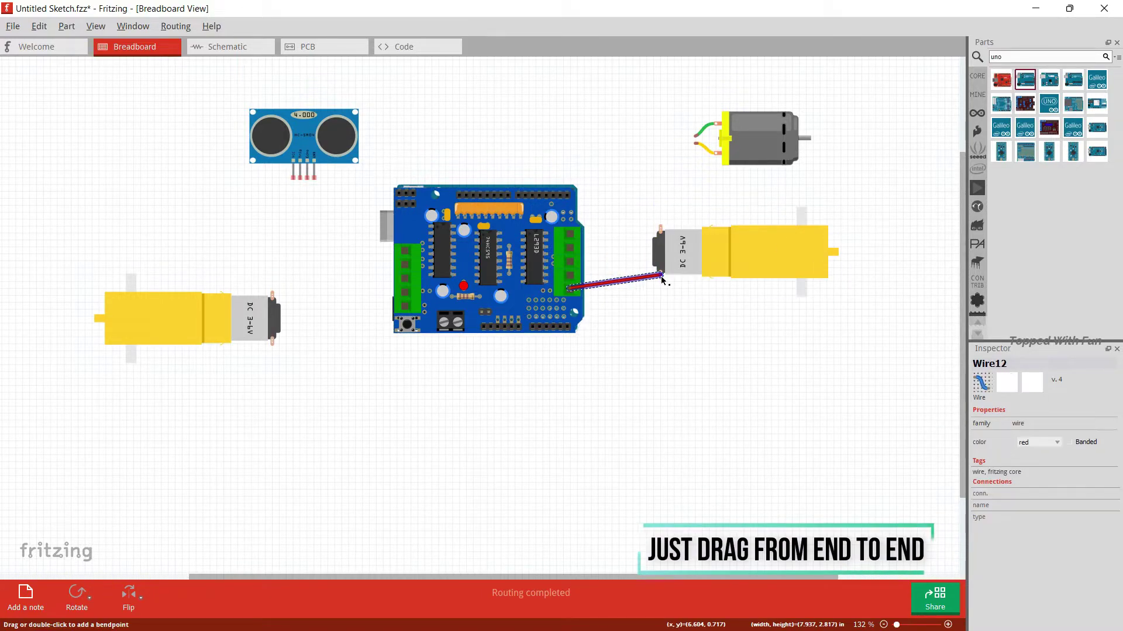
drag(246, 318, 280, 270)
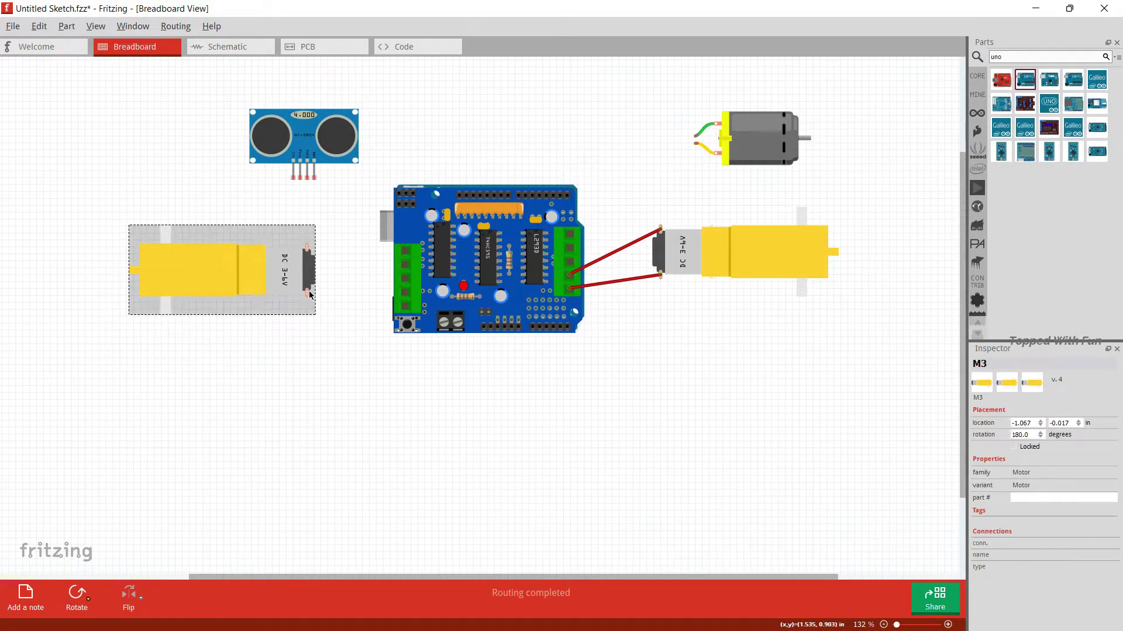
mouse_move(404, 307)
mouse_down()
mouse_move(307, 294)
mouse_move(307, 247)
mouse_up()
Move the ultrasonic sensor below the right gear motor and rotate it 90° clockwise.
drag(301, 139, 645, 290)
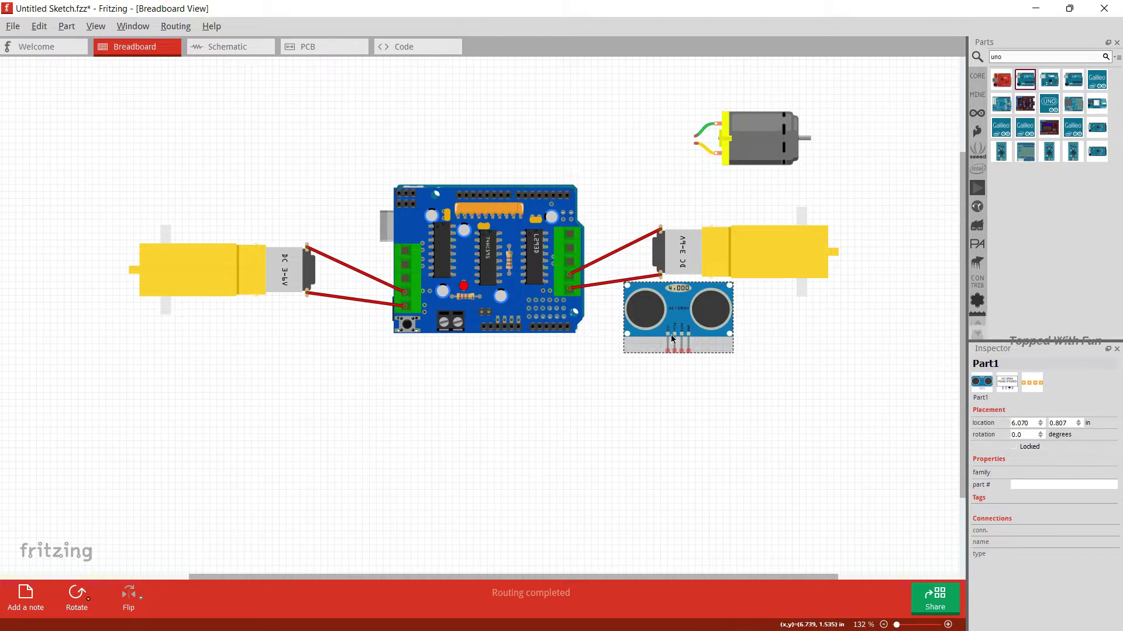
right_click(674, 335)
mouse_move(687, 341)
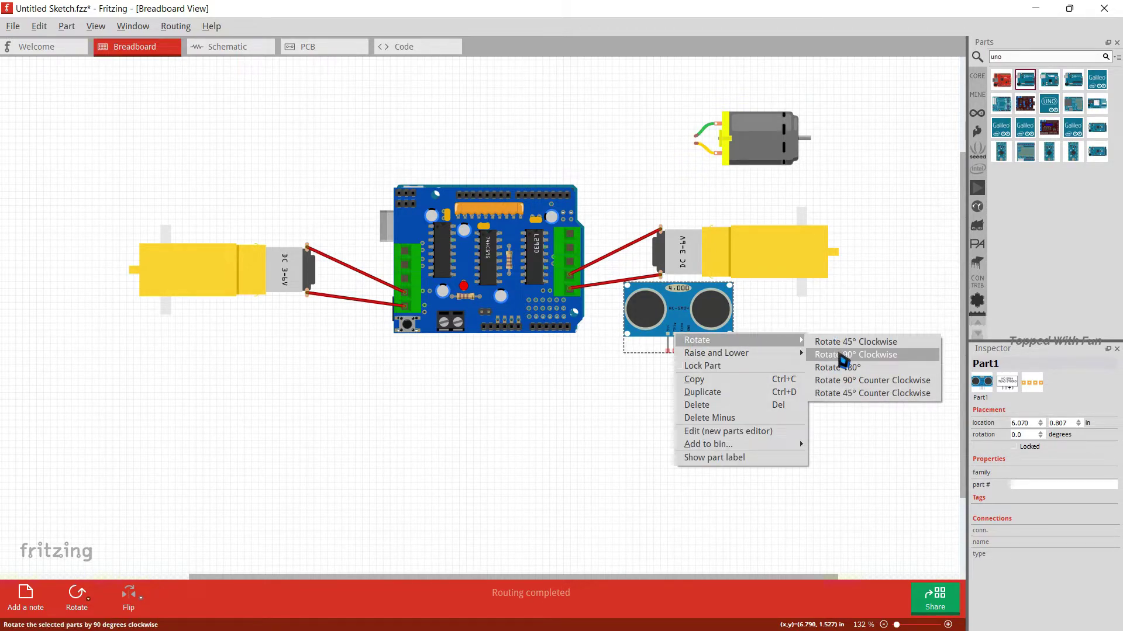
click(845, 355)
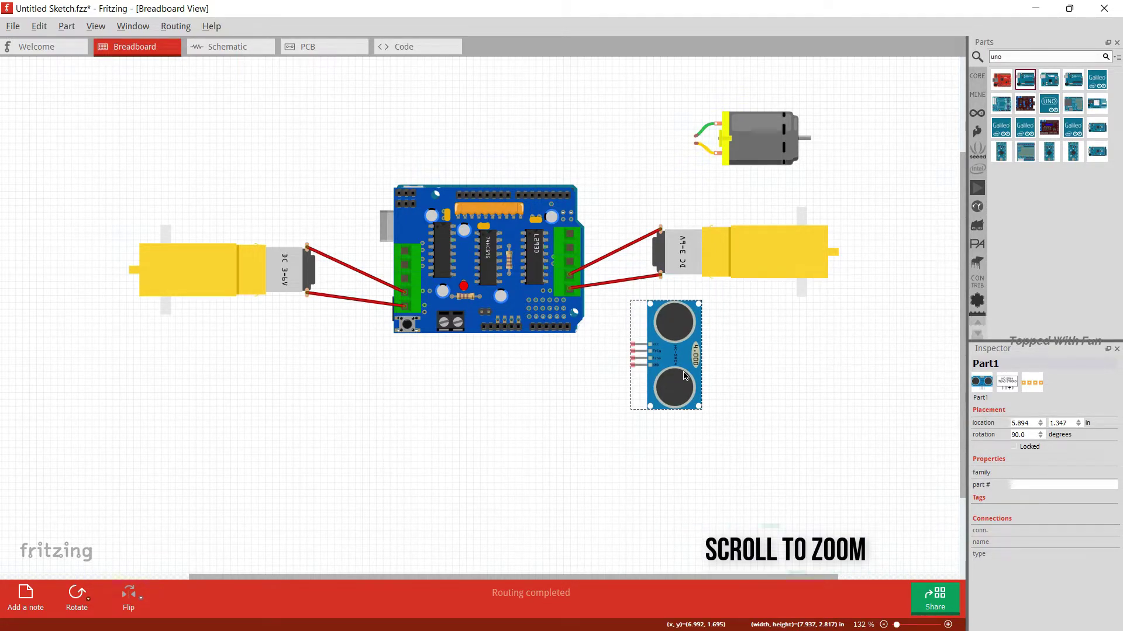
Wire the sensor's VCC pin to the shield's VCC hole and bend the wire at a right angle.
scroll(684, 375, up, 5)
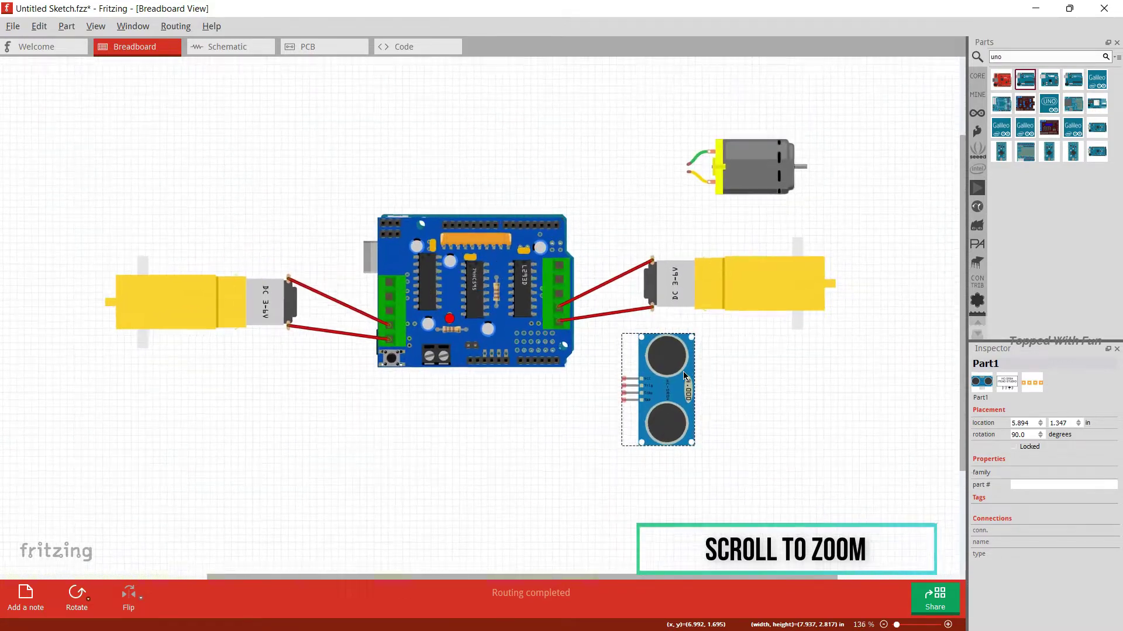
scroll(684, 374, up, 5)
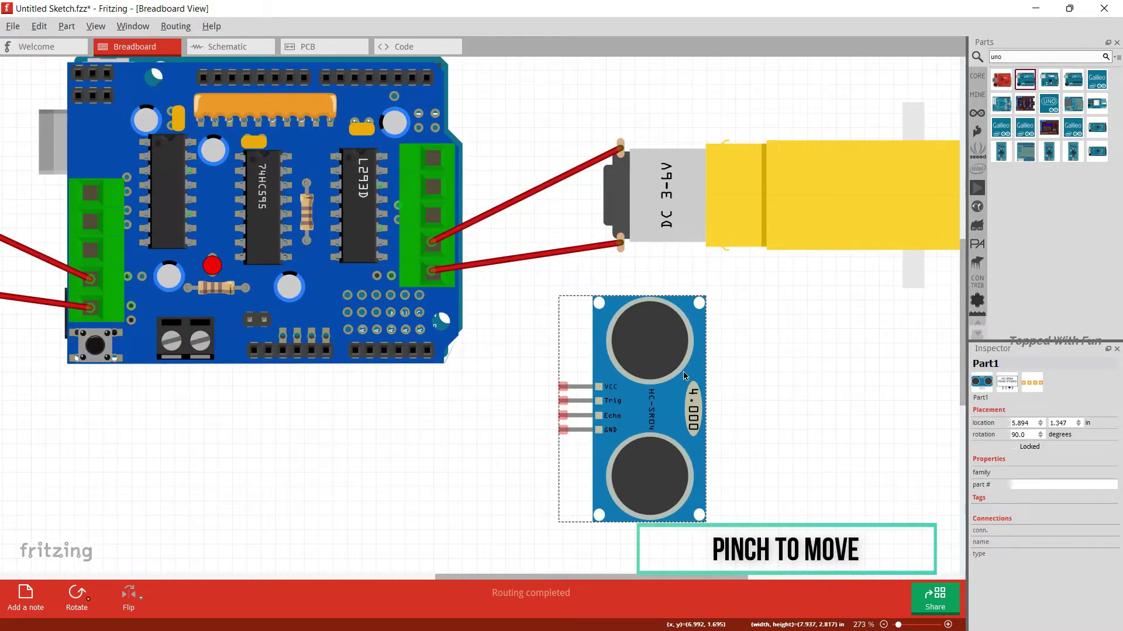
drag(483, 334, 420, 299)
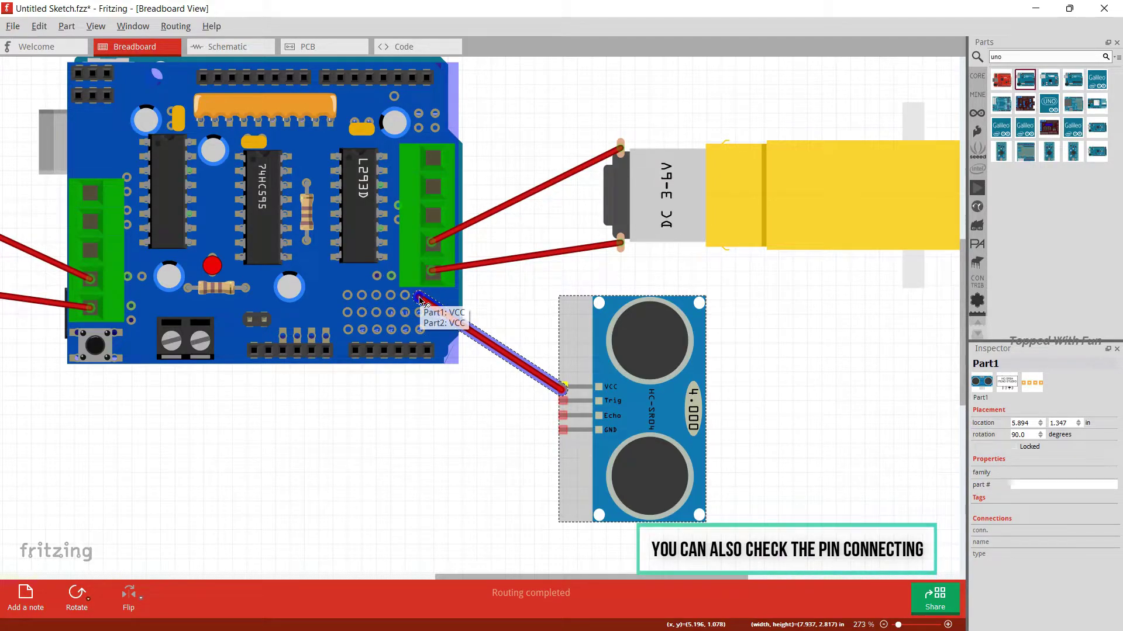
drag(491, 343, 563, 300)
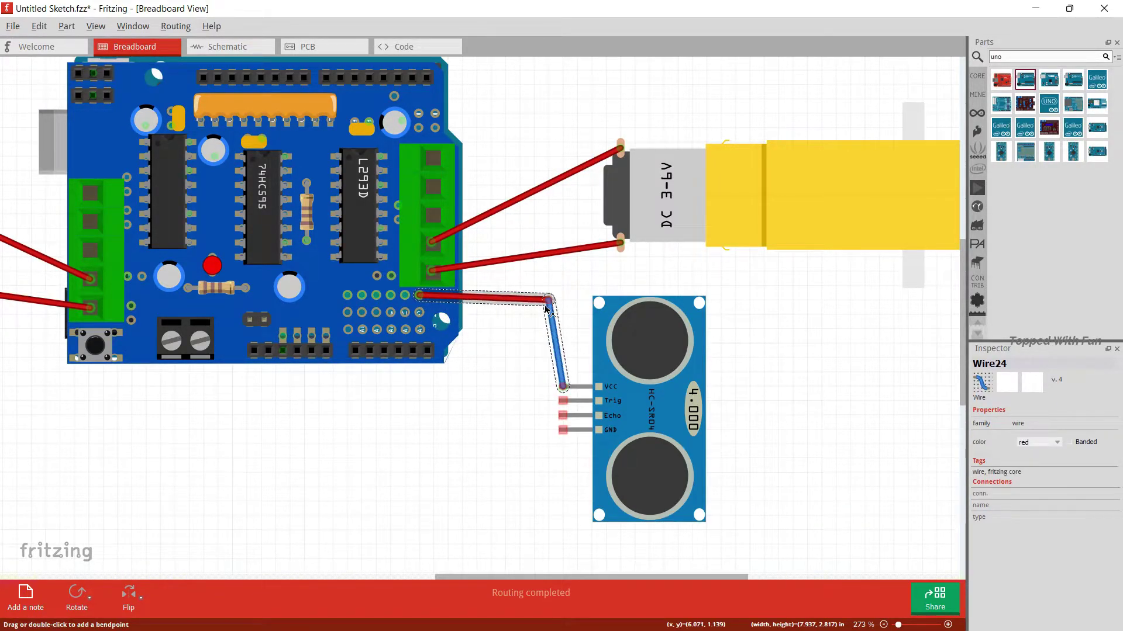
Wire the sensor's GND pin to the shield hole below VCC with two right-angle bends and colour the wire black.
drag(563, 431, 420, 314)
drag(503, 381, 535, 315)
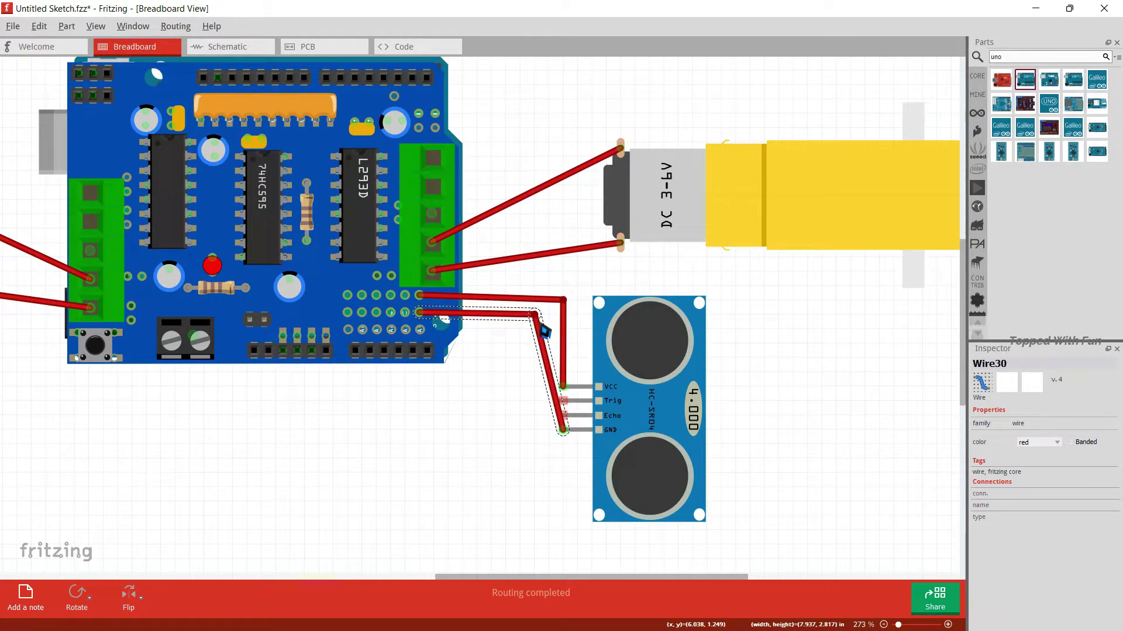
drag(540, 371, 491, 430)
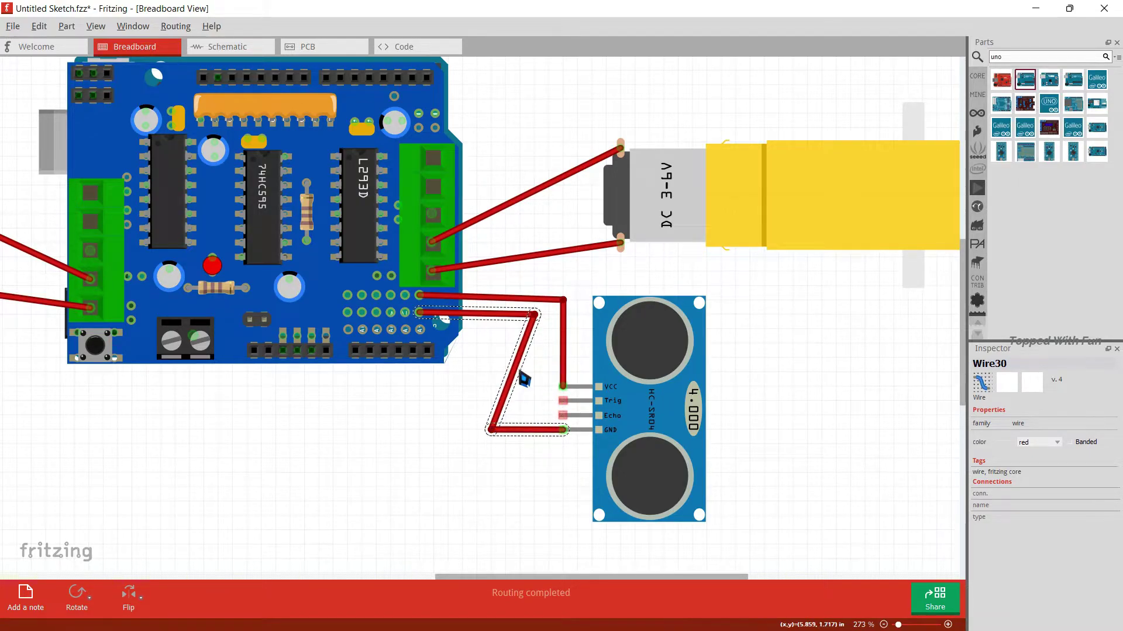
drag(534, 316, 491, 315)
right_click(491, 342)
mouse_move(520, 364)
mouse_move(614, 363)
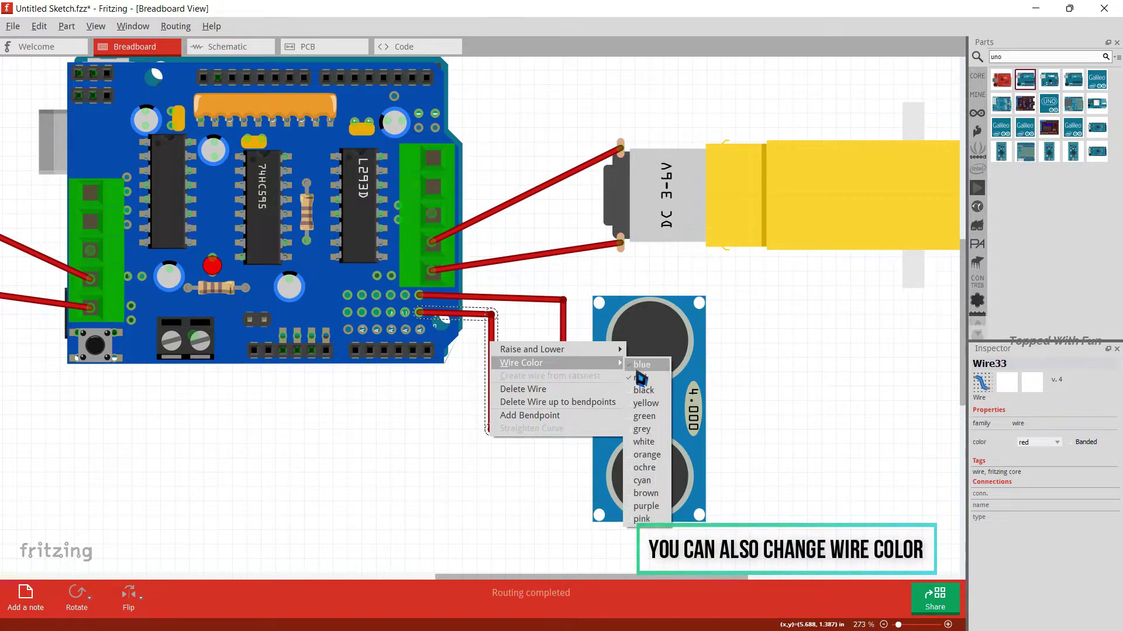
click(650, 391)
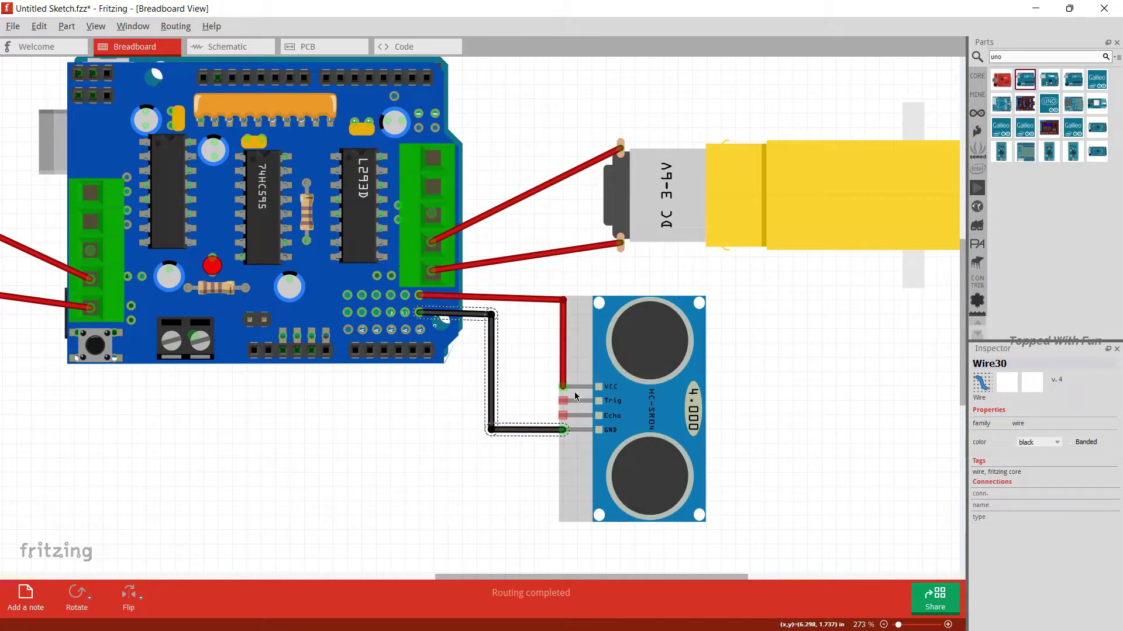
Wire the sensor's Trig pin to the leftmost hole of the shield's lowest header row, coloured orange with a right-angle bend.
drag(563, 403, 349, 330)
right_click(390, 347)
mouse_move(426, 369)
right_click(375, 338)
mouse_move(503, 358)
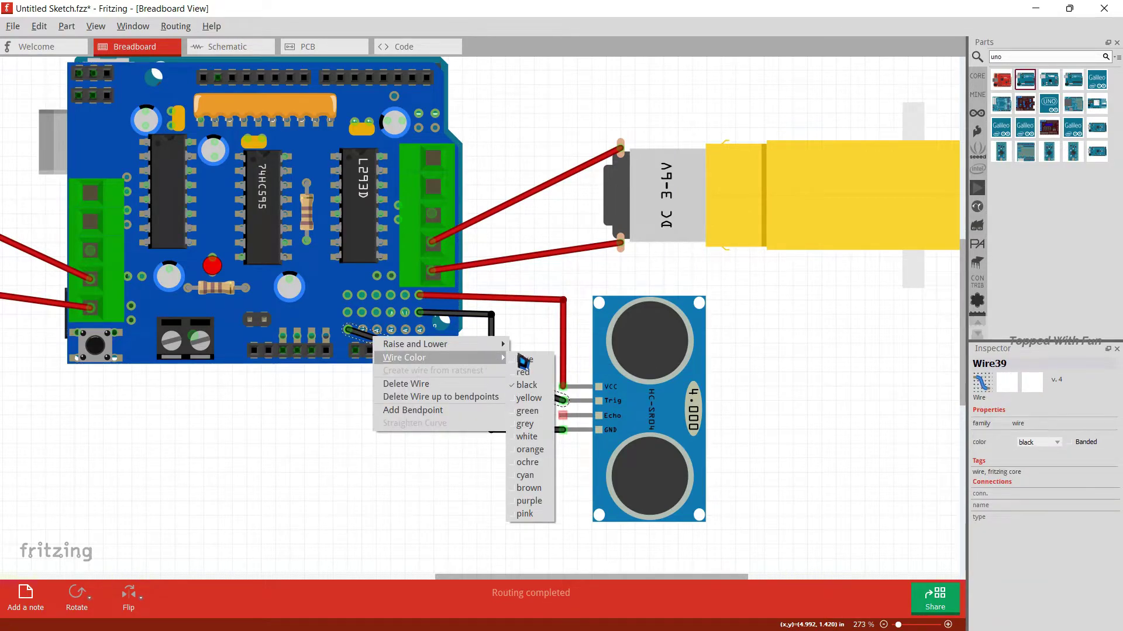
click(531, 450)
drag(476, 372, 349, 403)
Wire the sensor's Echo pin to the shield hole beside the Trig connection, coloured cyan with a right-angle bend.
drag(563, 416, 362, 331)
right_click(401, 349)
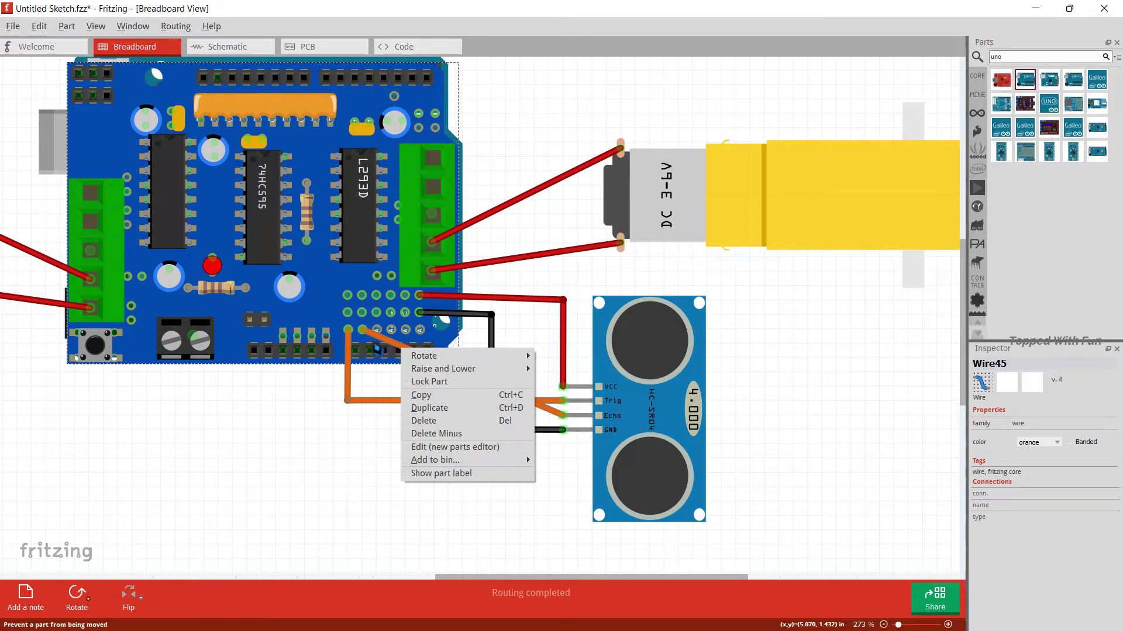
click(380, 337)
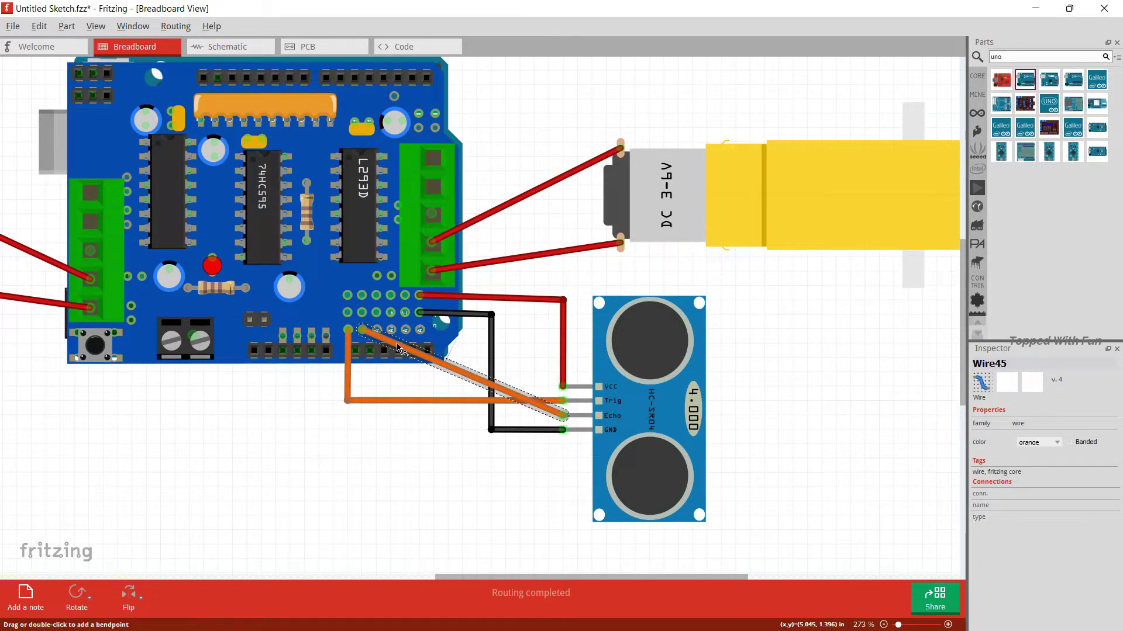
right_click(396, 345)
mouse_move(444, 364)
click(550, 482)
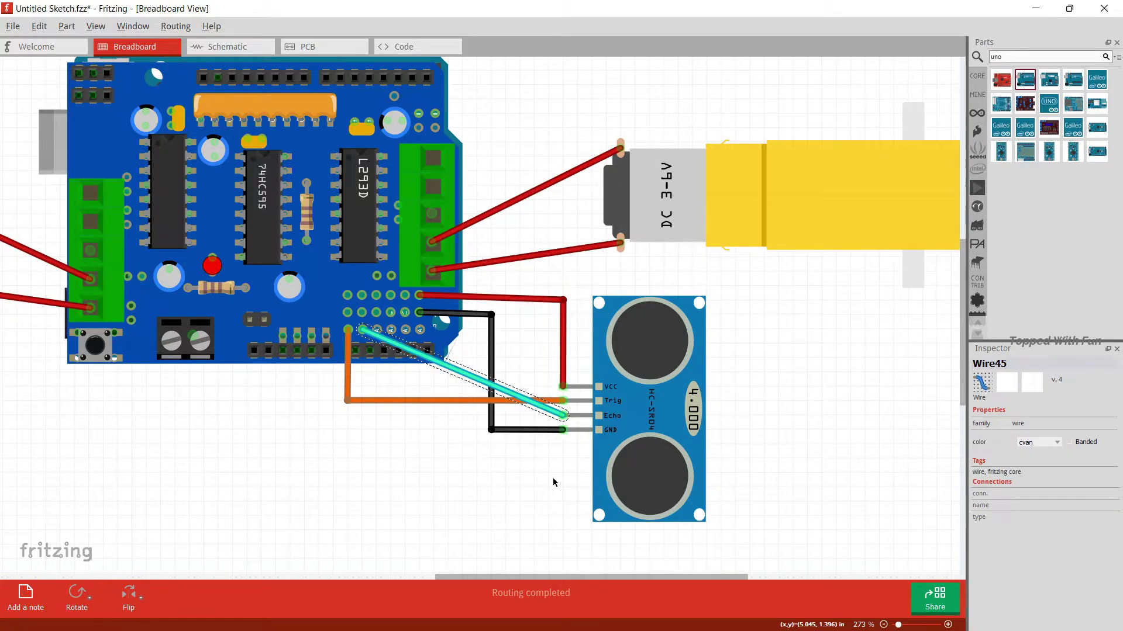
drag(468, 375, 363, 416)
click(431, 477)
Delete the entire motor and sensor circuit from the sketch.
scroll(431, 477, down, 1)
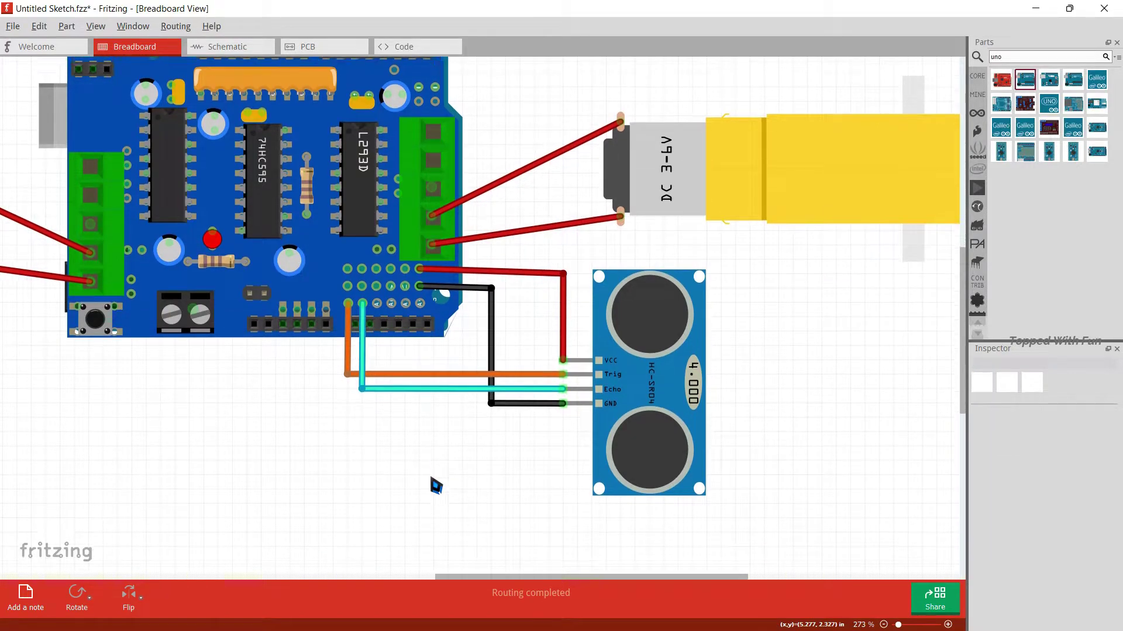
ctrl+scroll(431, 477, down, 2)
ctrl+scroll(436, 486, down, 5)
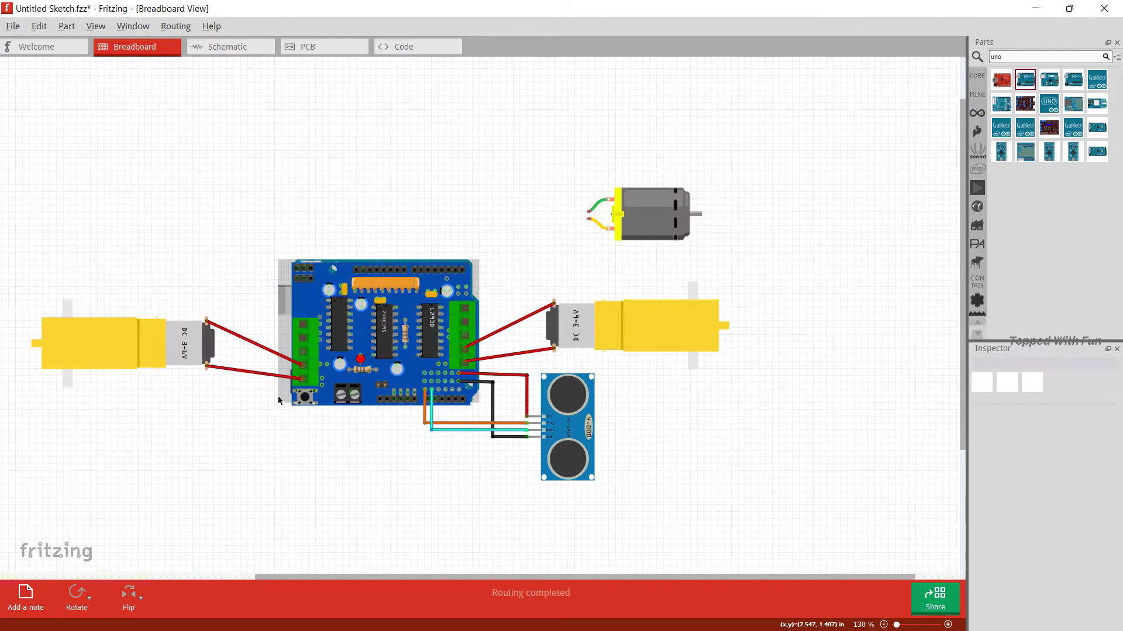
key(Delete)
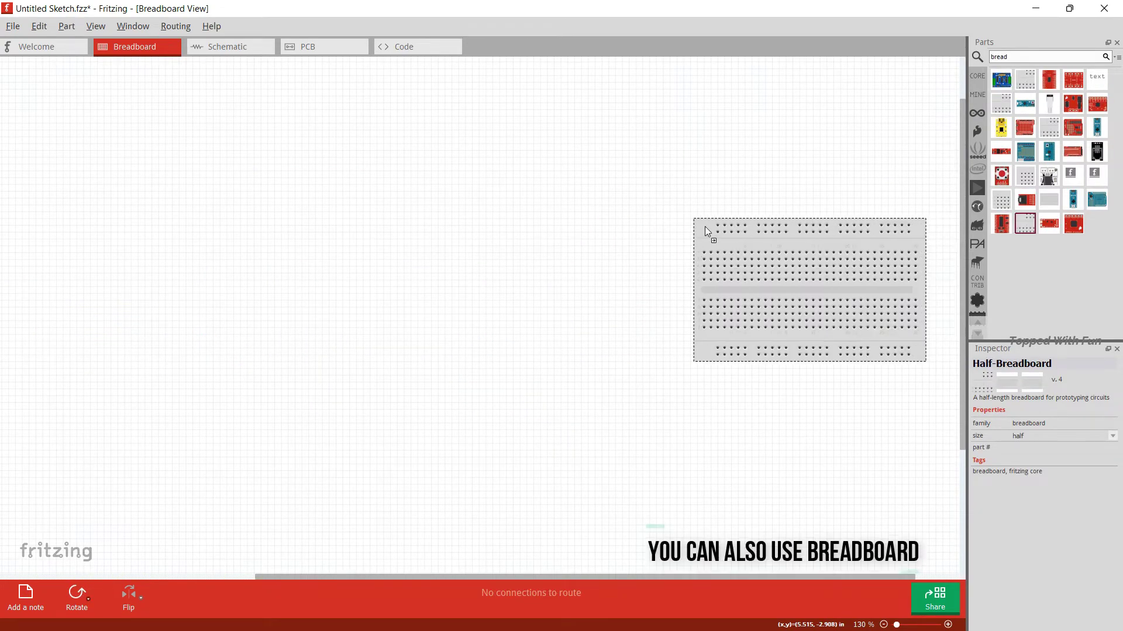
Place a half-size breadboard in the sketch and add LTE-302 infrared LEDs above it.
drag(709, 233, 359, 188)
drag(1001, 103, 251, 360)
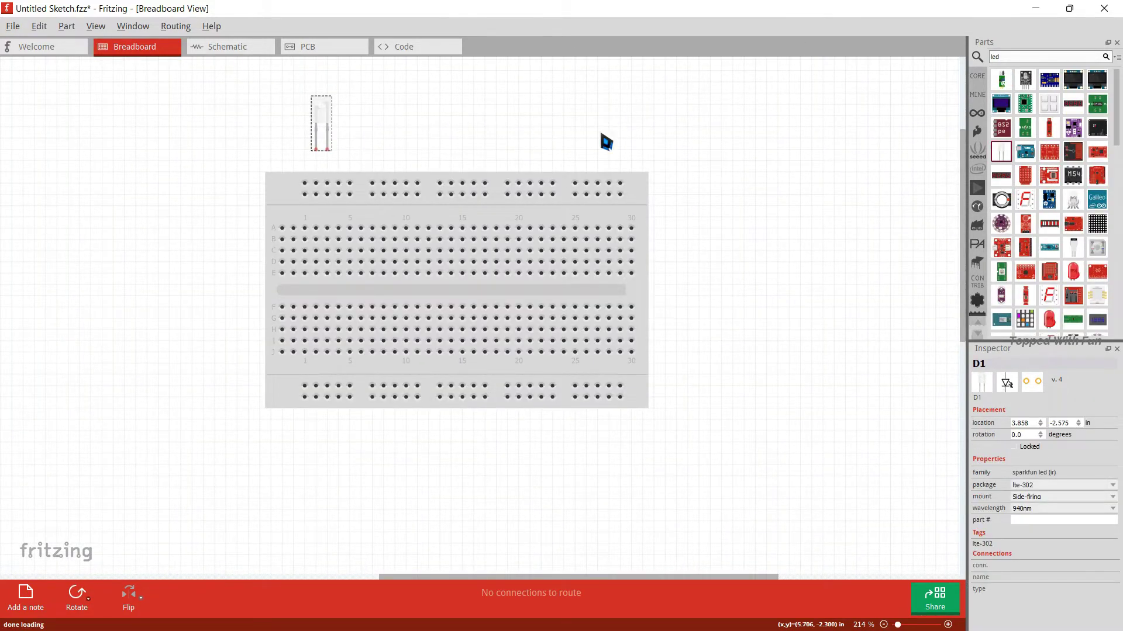
drag(1001, 151, 367, 104)
Add a red LED, duplicate it twice, and line up the three above the breadboard beside the infrared LEDs.
drag(1073, 272, 526, 98)
key(ctrl+c)
key(ctrl+v)
key(ctrl+v)
drag(512, 317, 621, 86)
drag(529, 91, 497, 91)
drag(486, 285, 553, 78)
drag(563, 225, 574, 270)
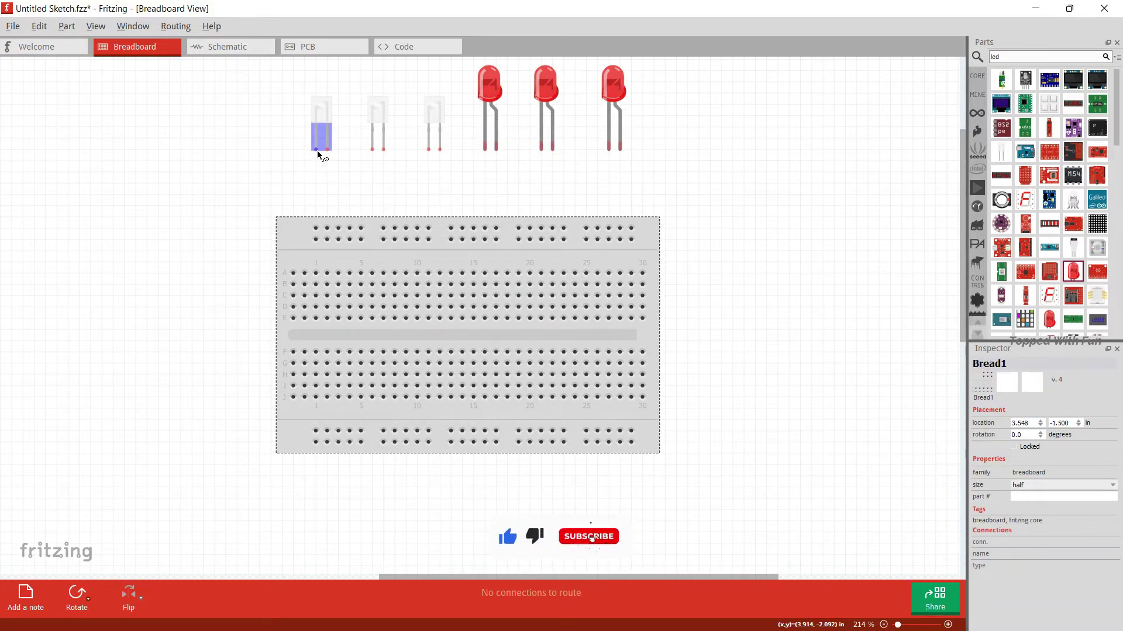
Connect the left leg of each infrared and red LED to the uppermost rail row of the breadboard.
drag(314, 227, 315, 228)
drag(371, 150, 429, 230)
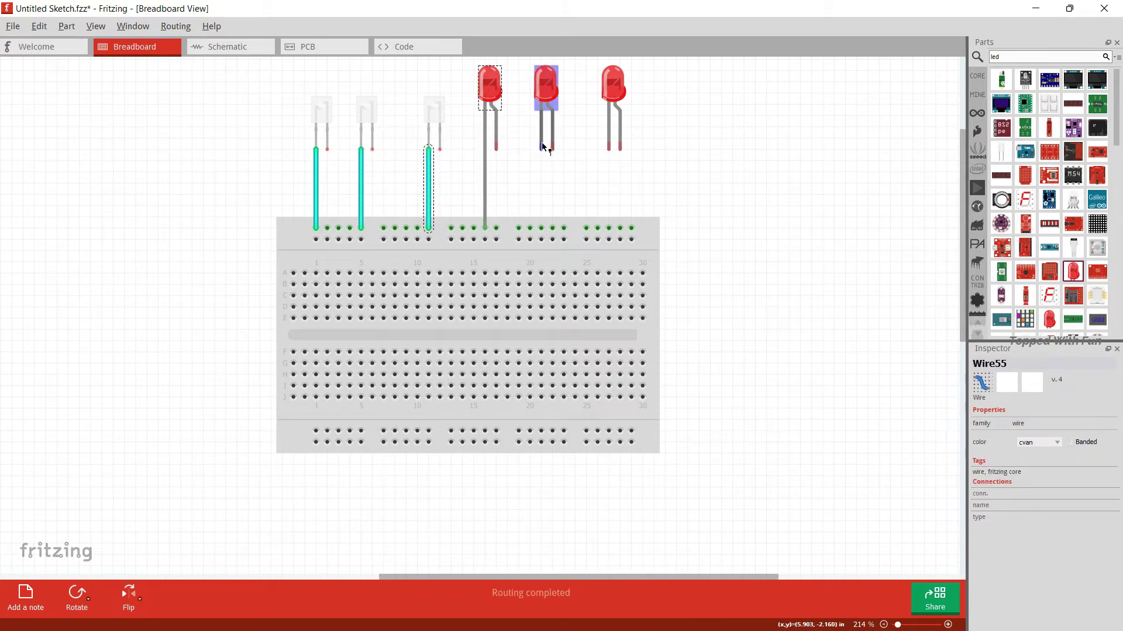
drag(543, 230, 543, 230)
drag(608, 147, 609, 228)
click(689, 200)
Place an Arduino Uno over the breadboard's lower-left area and wire the first infrared LED's free leg to pin 13.
click(979, 58)
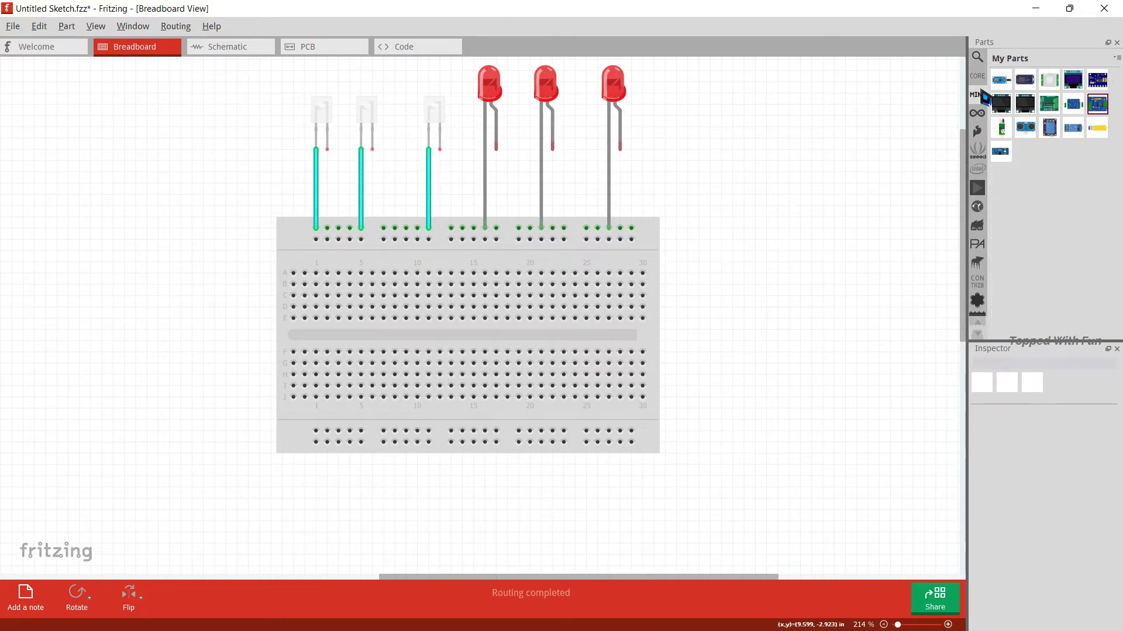
text(uno)
key(Return)
drag(1025, 79, 278, 327)
drag(328, 149, 408, 319)
drag(423, 380, 346, 380)
Colour the three infrared LEDs' wires to the breadboard rail red.
right_click(331, 261)
mouse_move(352, 287)
click(331, 206)
right_click(318, 205)
mouse_move(433, 218)
click(468, 234)
right_click(362, 211)
click(515, 246)
right_click(429, 214)
click(585, 237)
Wire the second infrared LED's free leg to Arduino pin 12, colour the wire orange and bend it.
drag(345, 255, 343, 318)
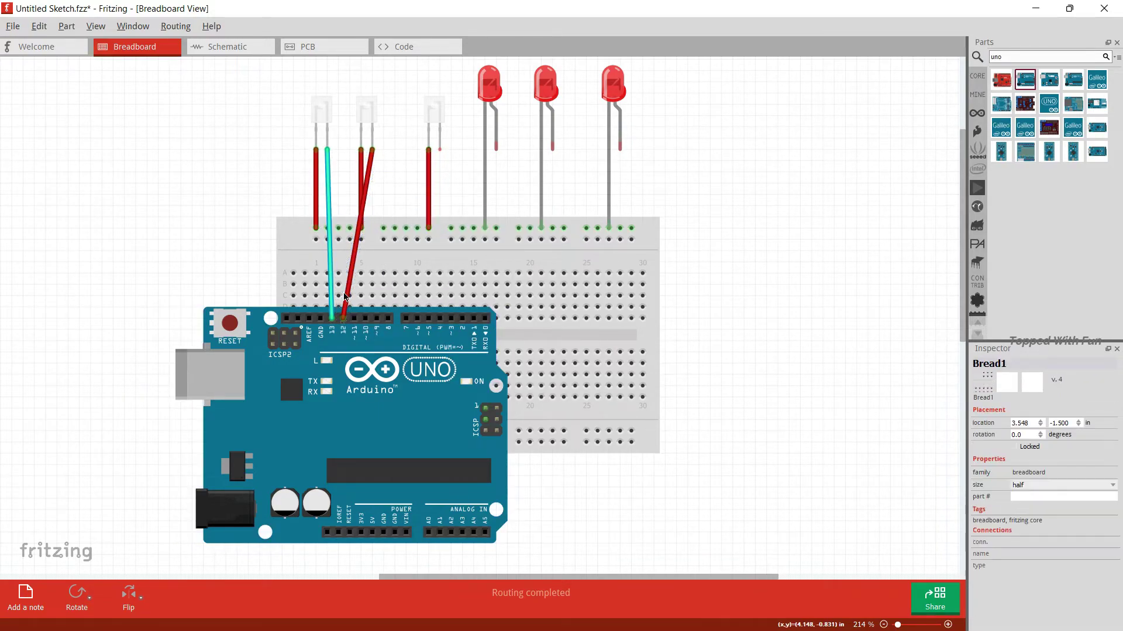
right_click(350, 287)
mouse_move(442, 310)
click(505, 397)
drag(355, 252, 372, 252)
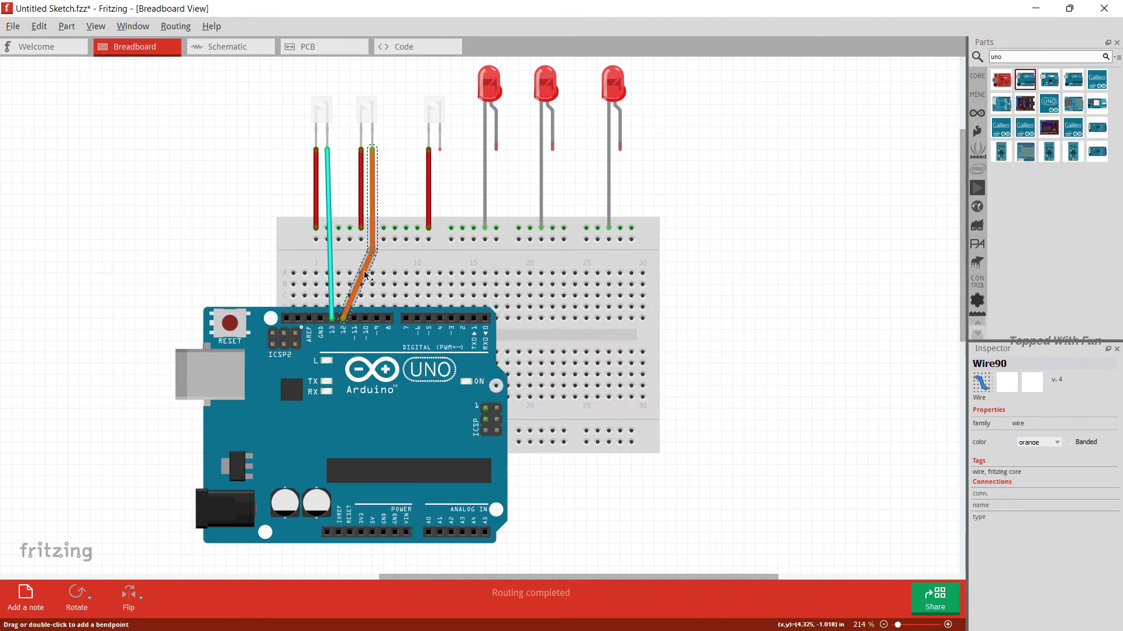
Wire the third infrared LED's free leg to Arduino pin 11, colour the wire green and add right-angle bends.
drag(439, 150, 352, 267)
right_click(363, 302)
mouse_move(455, 326)
click(514, 375)
drag(383, 217, 440, 264)
drag(373, 312, 365, 319)
Connect the free legs of the three red LEDs to Arduino pins 10, 9 and 8, bending the leads along the way.
drag(451, 185, 363, 273)
drag(553, 150, 377, 318)
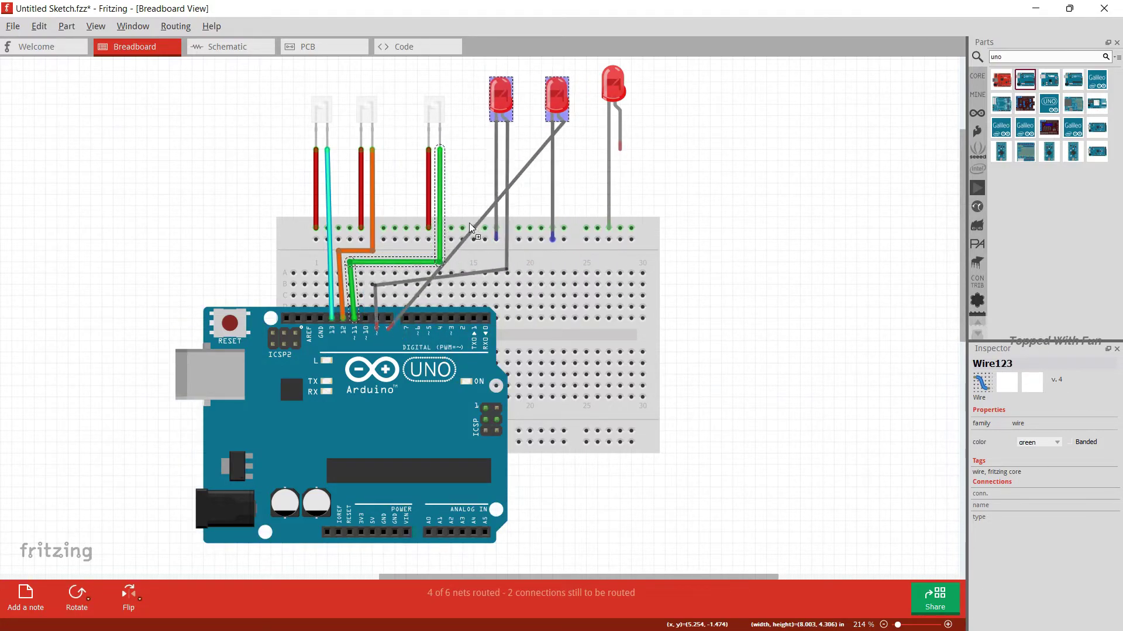
drag(512, 185, 554, 254)
drag(465, 290, 371, 285)
drag(620, 149, 389, 317)
drag(532, 192, 628, 247)
drag(508, 282, 384, 291)
click(765, 235)
Wire the Arduino's 3V3 pin to the breadboard's uppermost rail row in red, routed around the breadboard's right side.
drag(361, 532, 631, 228)
right_click(618, 242)
click(768, 289)
drag(566, 300, 676, 228)
drag(515, 384, 677, 553)
drag(508, 542, 361, 553)
click(659, 527)
Export the breadboard view as a JPEG image named Untitled Sketch_bb in the Downloads folder.
ctrl+scroll(659, 527, down, 1)
click(13, 26)
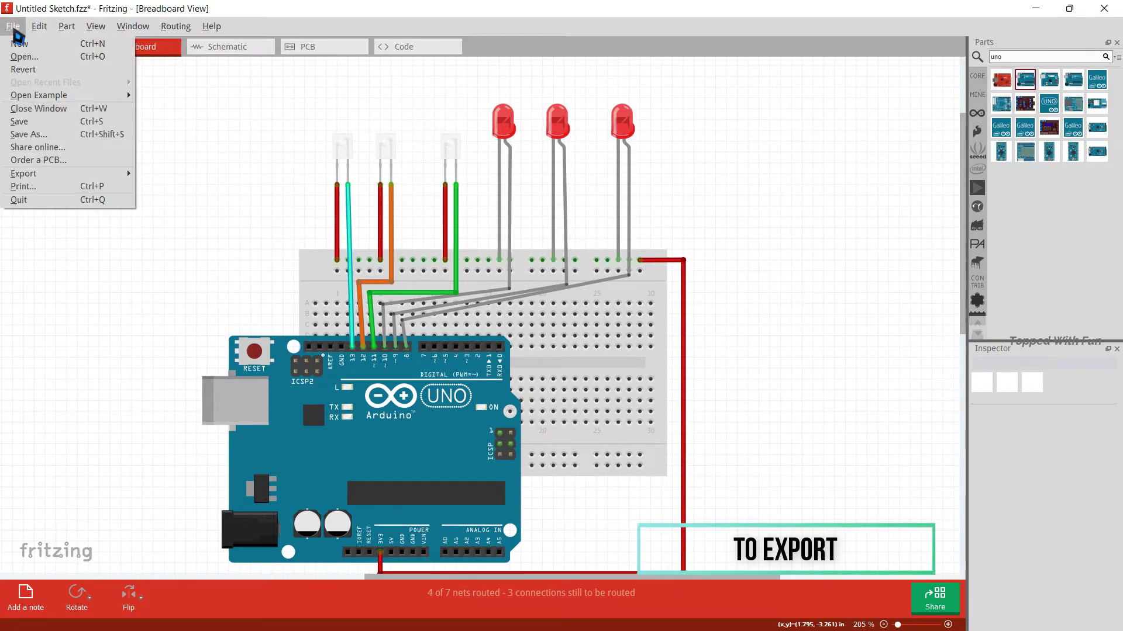
mouse_move(74, 174)
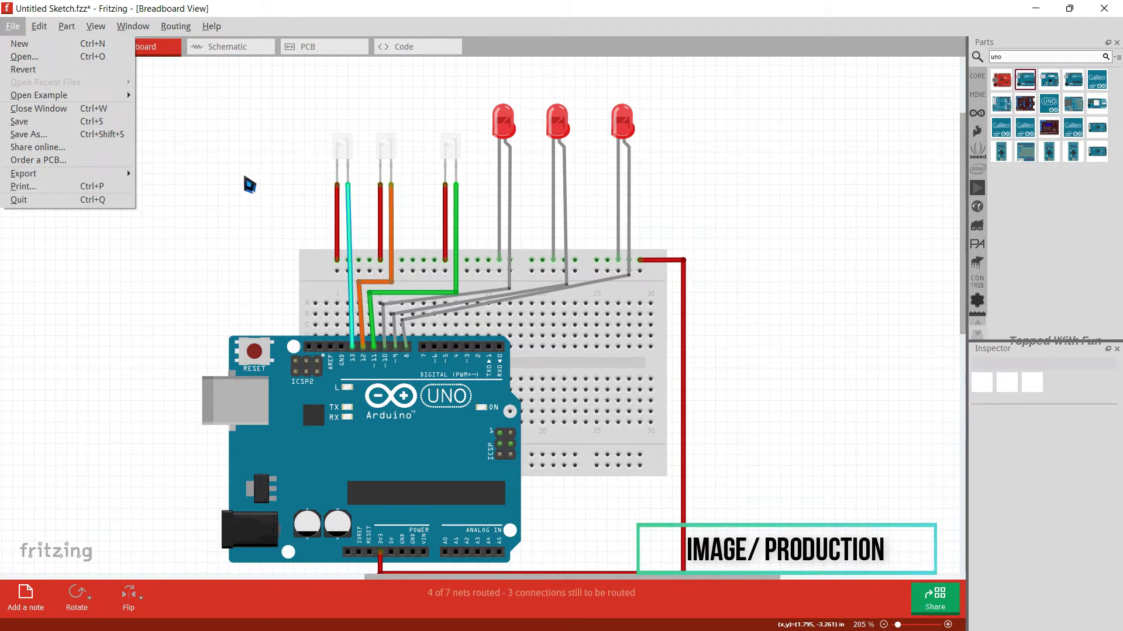
mouse_move(122, 172)
mouse_move(234, 188)
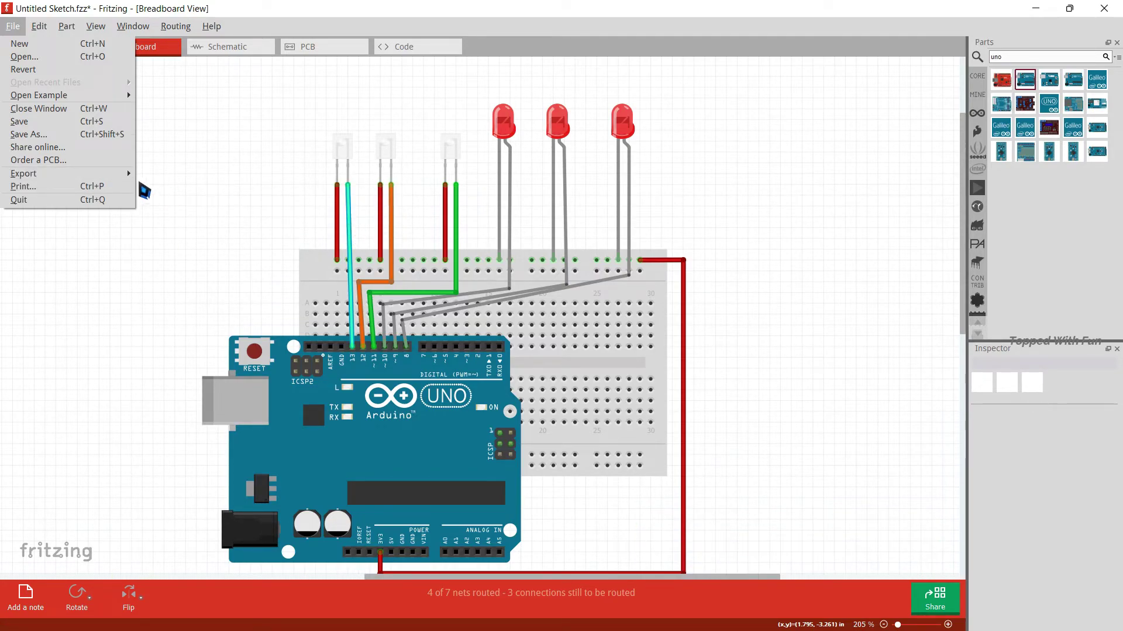
click(296, 191)
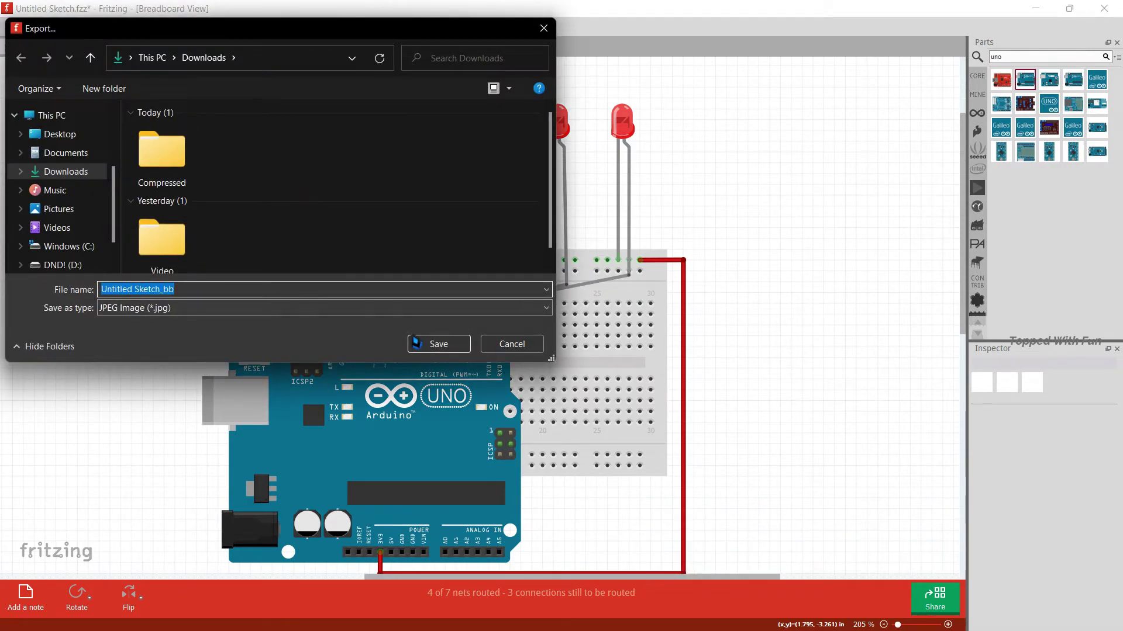
click(423, 351)
Export the sketch for production as Extended Gerber (RS-274X) files into the Downloads folder.
click(13, 25)
mouse_move(23, 173)
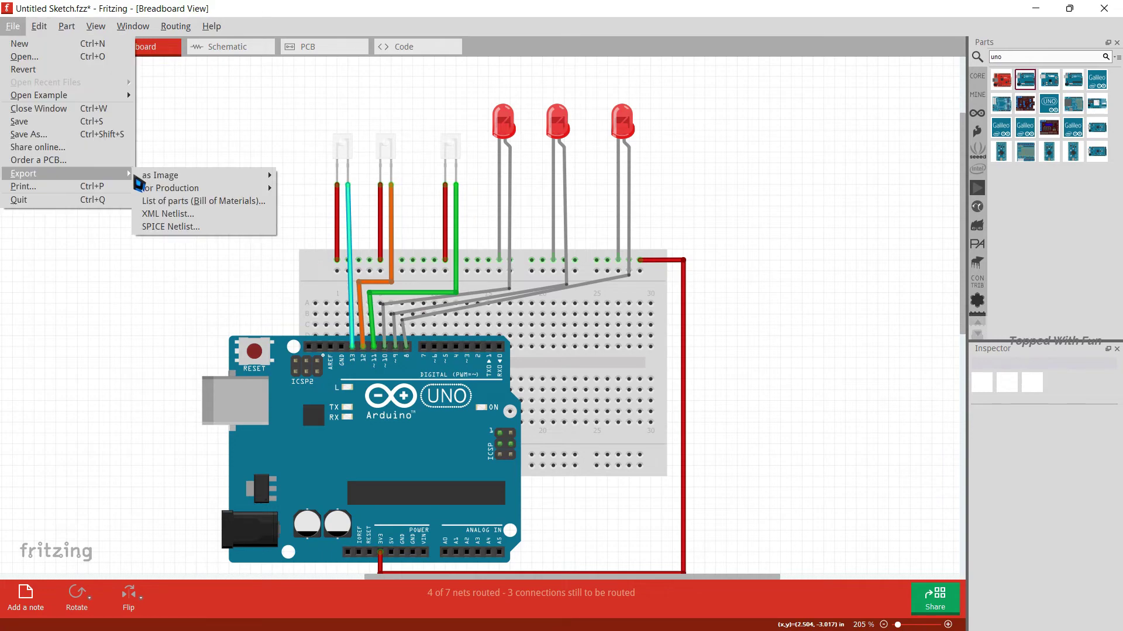
mouse_move(158, 188)
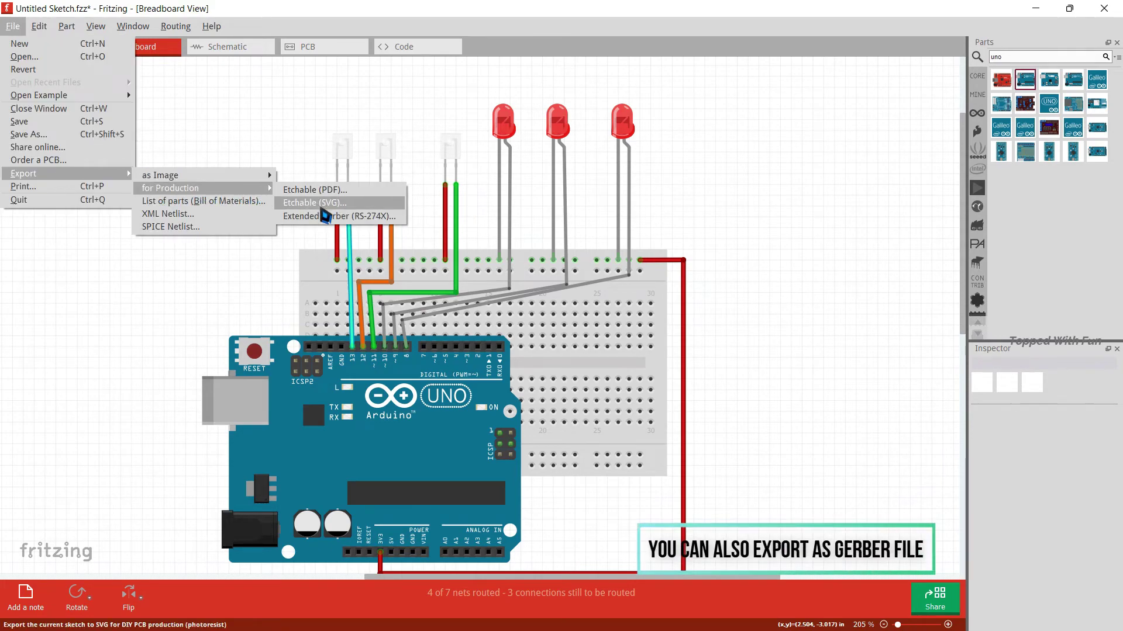
click(330, 224)
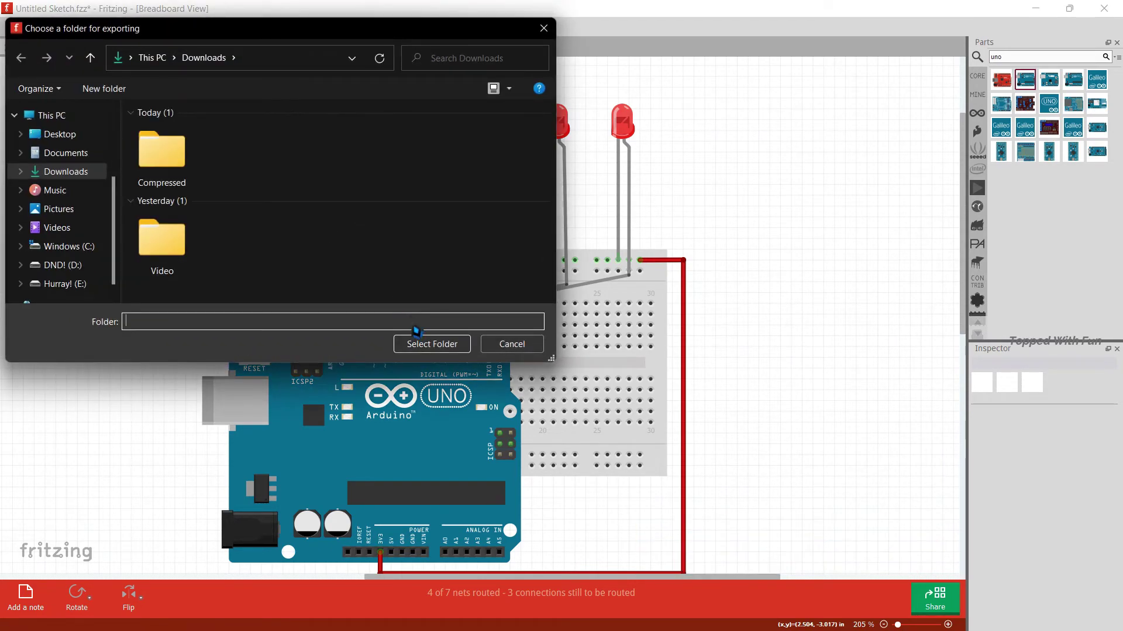
click(439, 345)
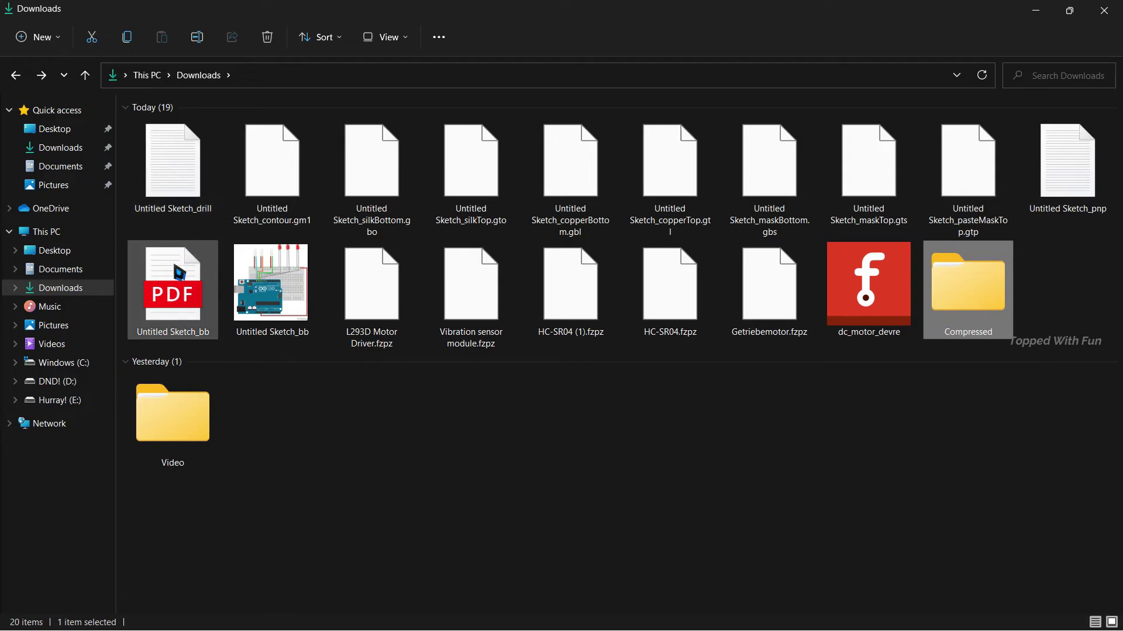
In File Explorer's Downloads folder, view the exported Untitled Sketch_bb image and PDF, closing each viewer after checking the diagram.
click(285, 289)
double_click(286, 289)
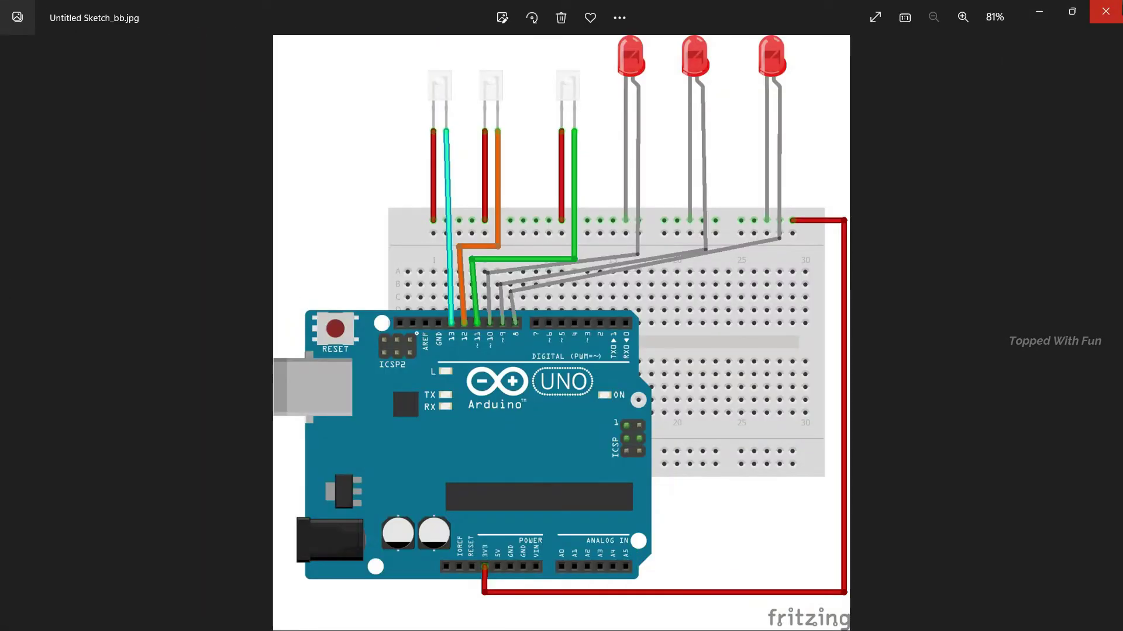
click(1105, 11)
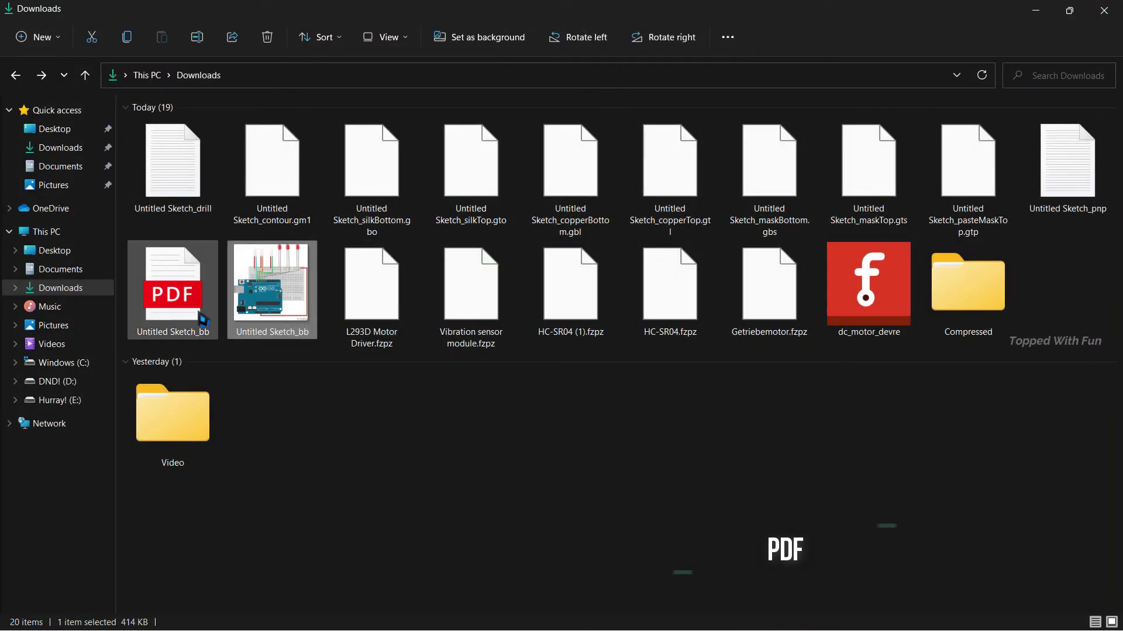
click(196, 318)
double_click(196, 319)
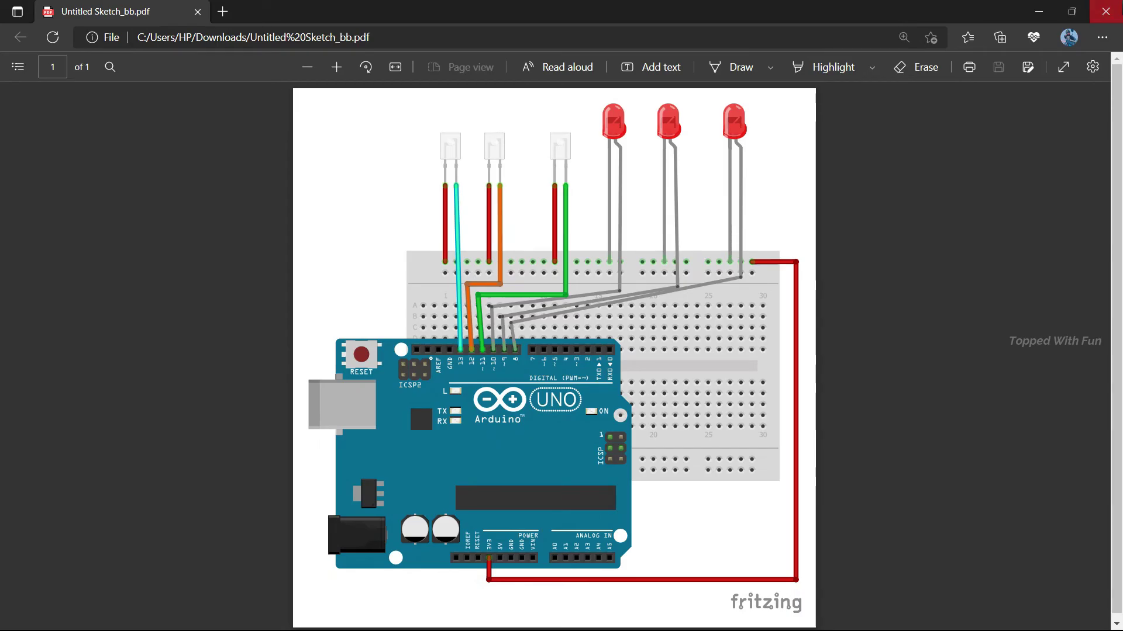
click(1105, 12)
Select the exported production files plus the .fzpz part files and dc_motor_devre in Downloads, and switch back to Fritzing.
drag(1091, 240, 147, 148)
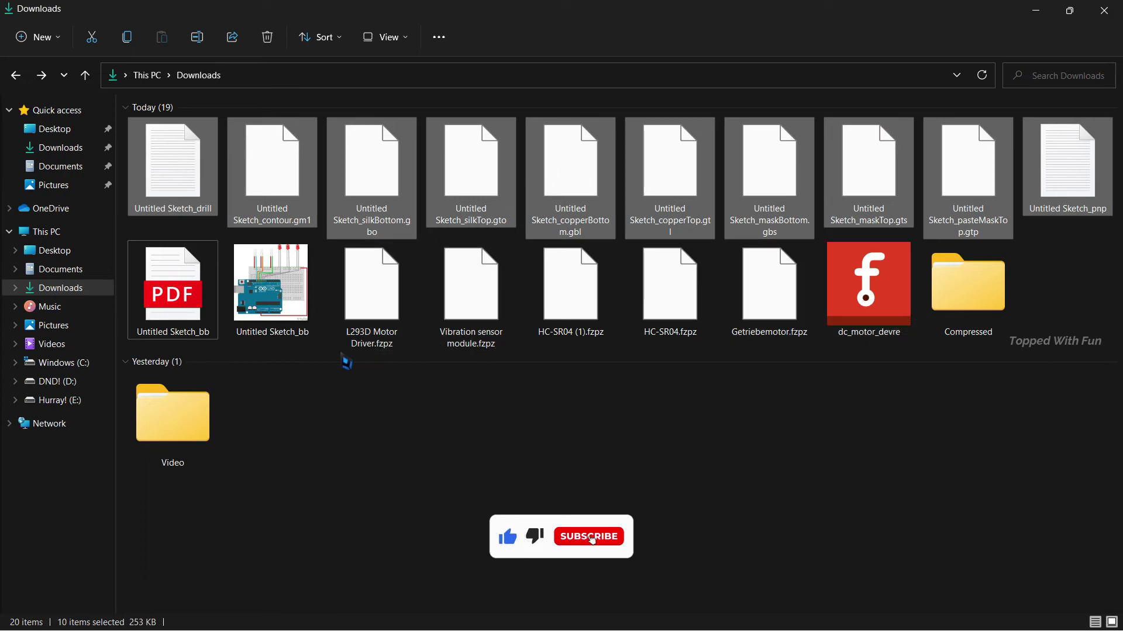
ctrl+drag(335, 363, 877, 248)
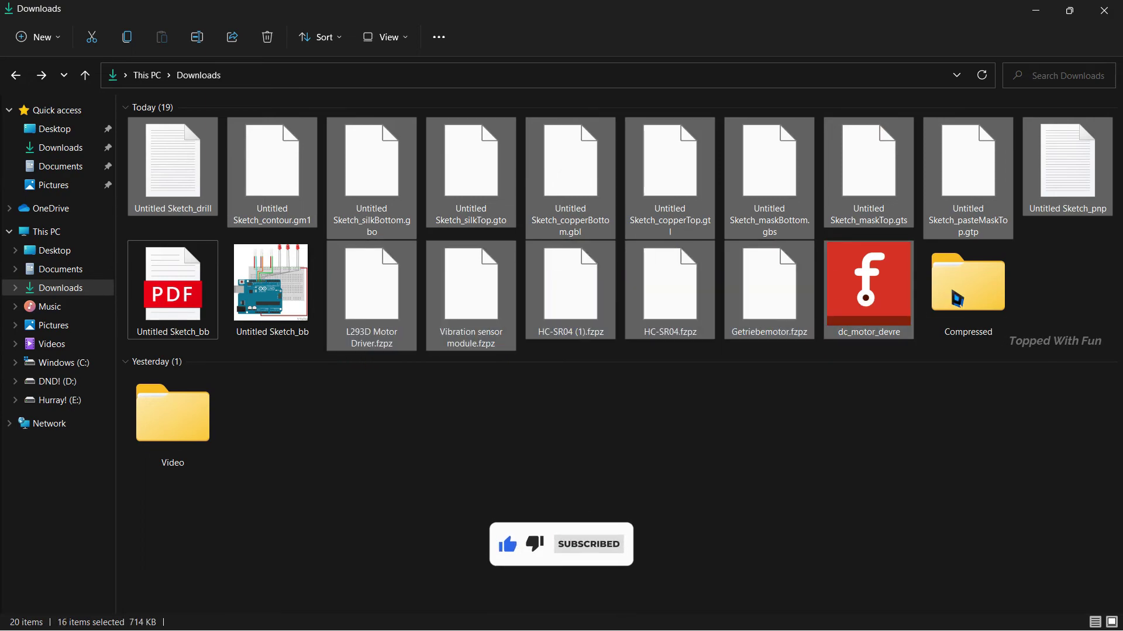
key(alt+Tab)
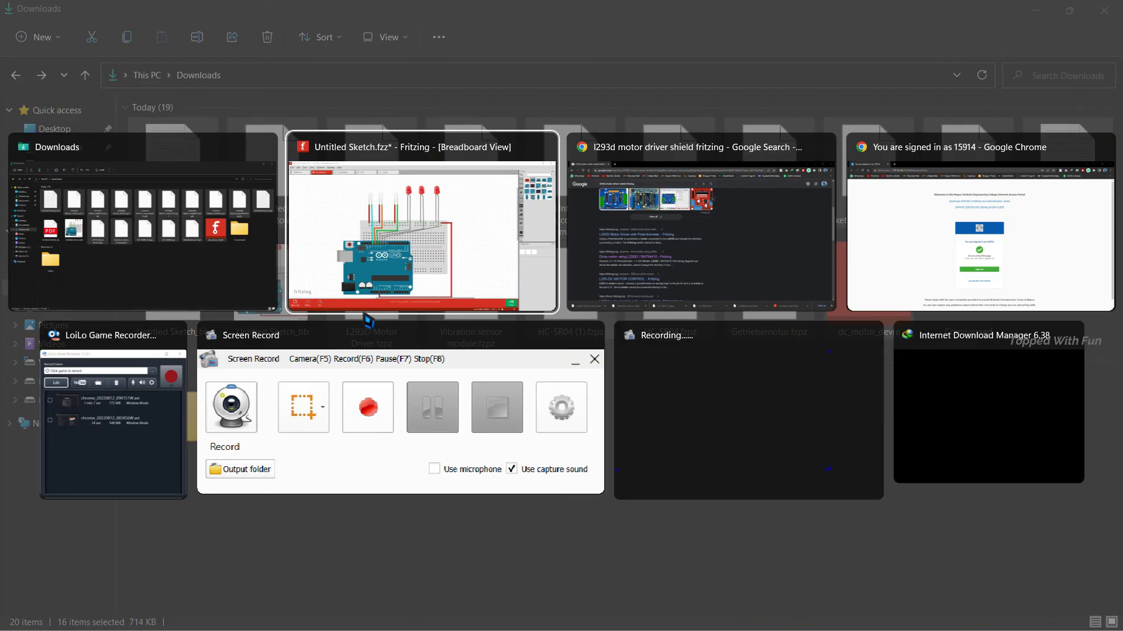